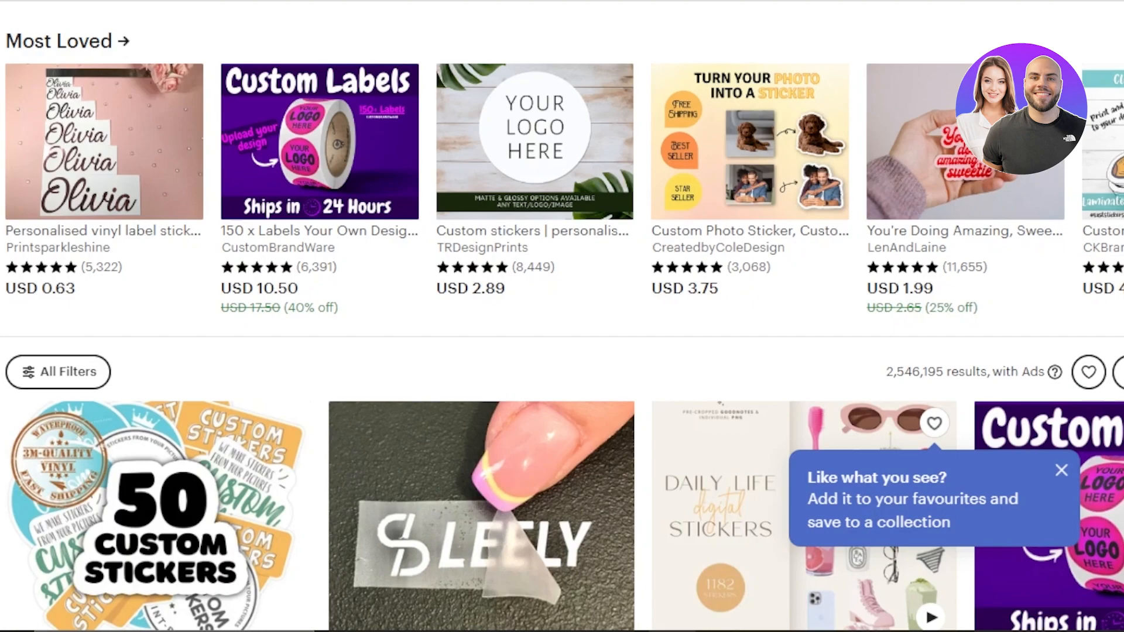
- Browse the Etsy sticker search results, examining listing designs, prices, ratings and popularity for product ideas
{"action": "scroll", "coordinate": [562, 316], "scroll_direction": "down", "scroll_amount": 3}
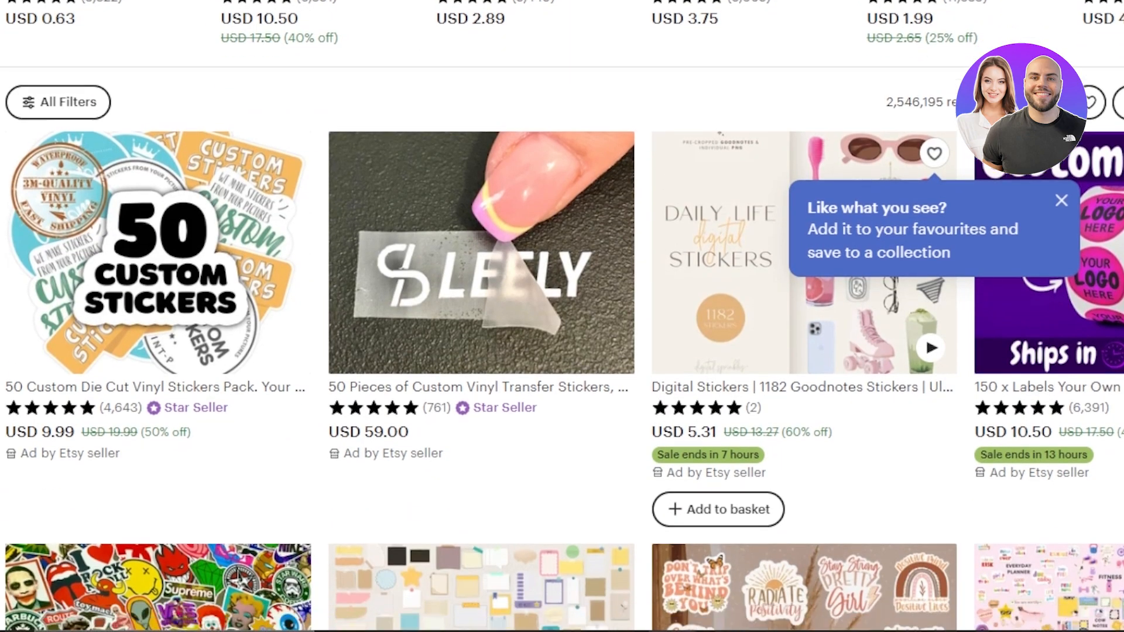
{"action": "scroll", "coordinate": [562, 316], "scroll_direction": "down", "scroll_amount": 3}
{"action": "scroll", "coordinate": [562, 316], "scroll_direction": "down", "scroll_amount": 4}
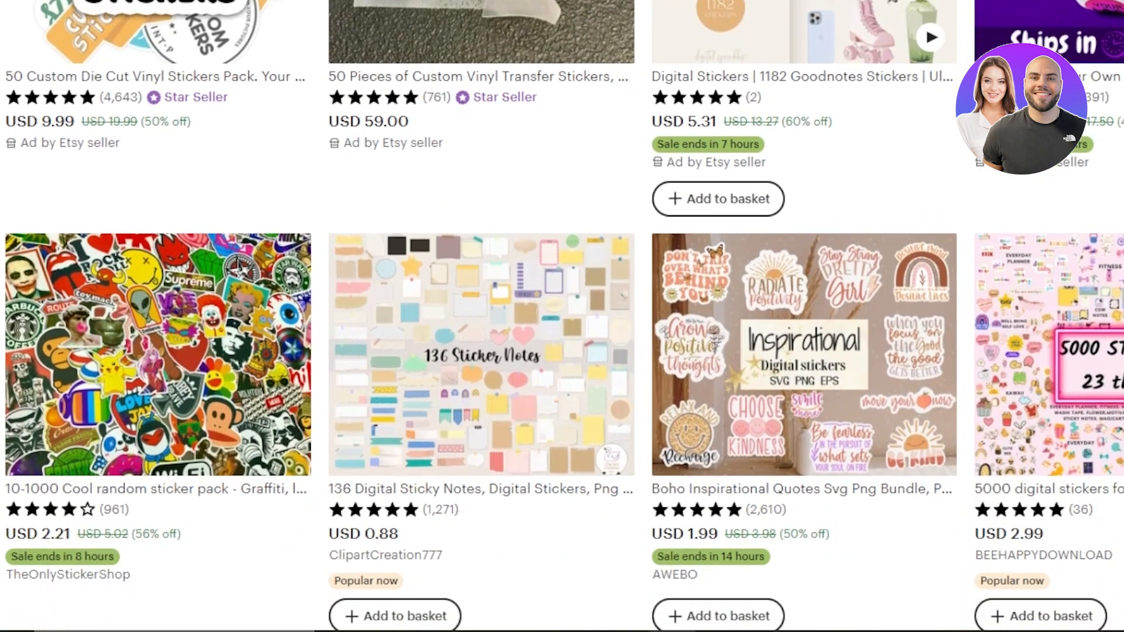
{"action": "scroll", "coordinate": [562, 316], "scroll_direction": "down", "scroll_amount": 8}
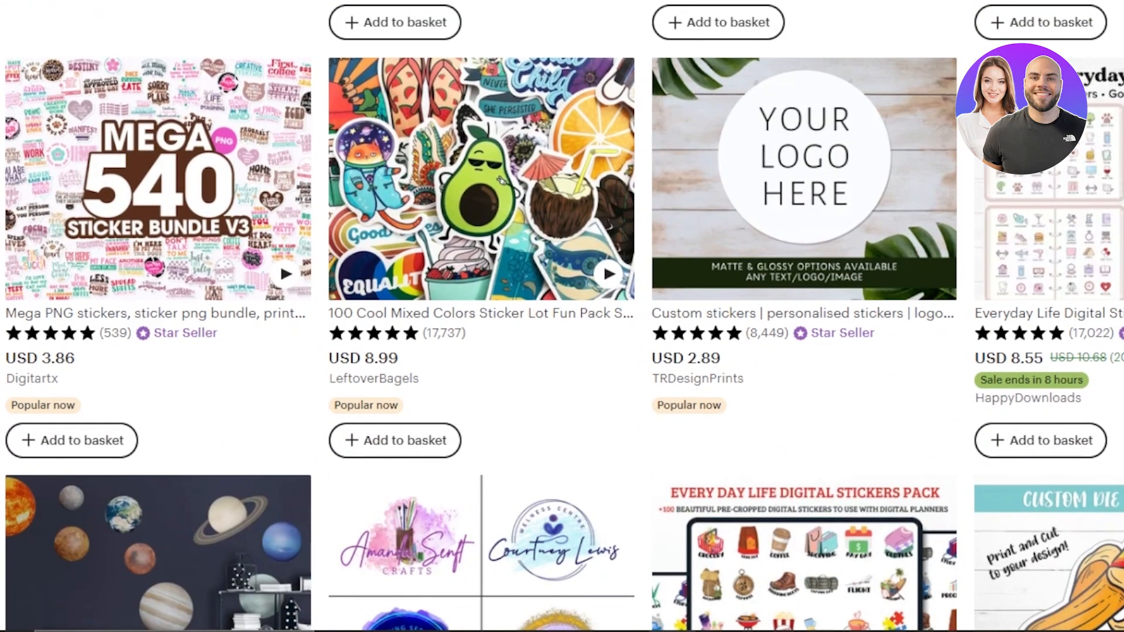
{"action": "scroll", "coordinate": [562, 316], "scroll_direction": "down", "scroll_amount": 3}
{"action": "scroll", "coordinate": [562, 316], "scroll_direction": "down", "scroll_amount": 8}
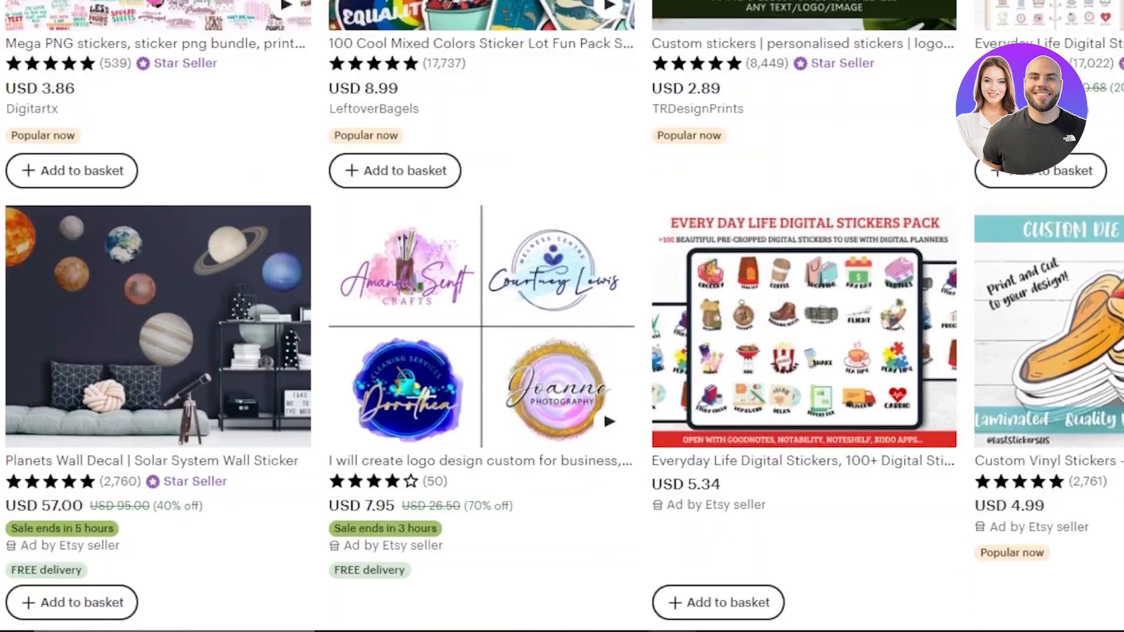
{"action": "scroll", "coordinate": [561, 316], "scroll_direction": "down", "scroll_amount": 3}
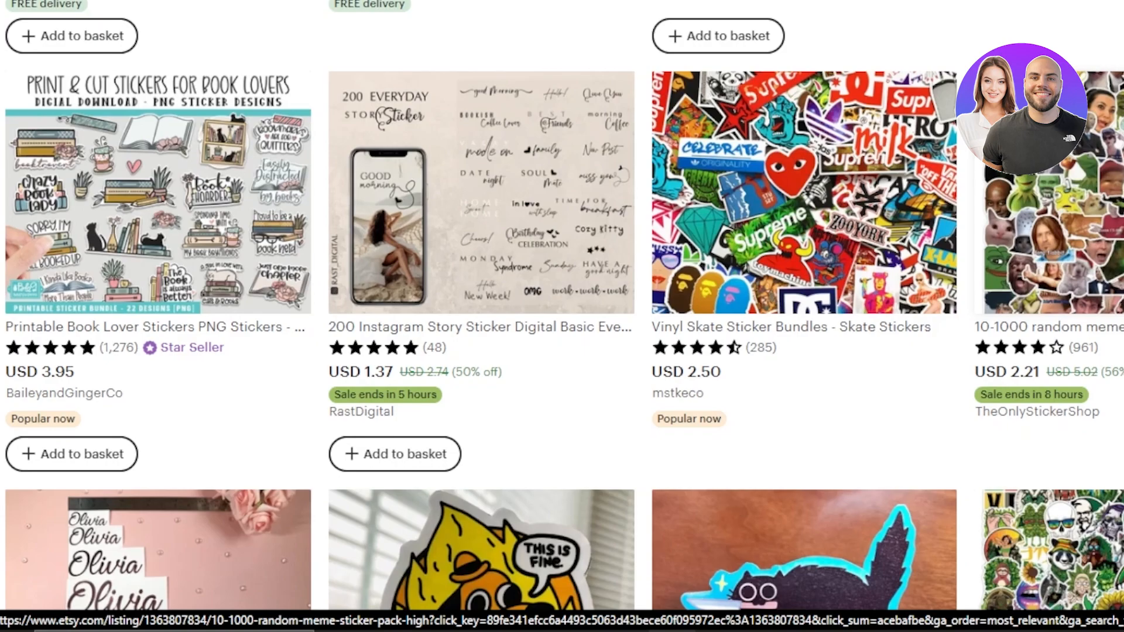
{"action": "scroll", "coordinate": [562, 316], "scroll_direction": "down", "scroll_amount": 10}
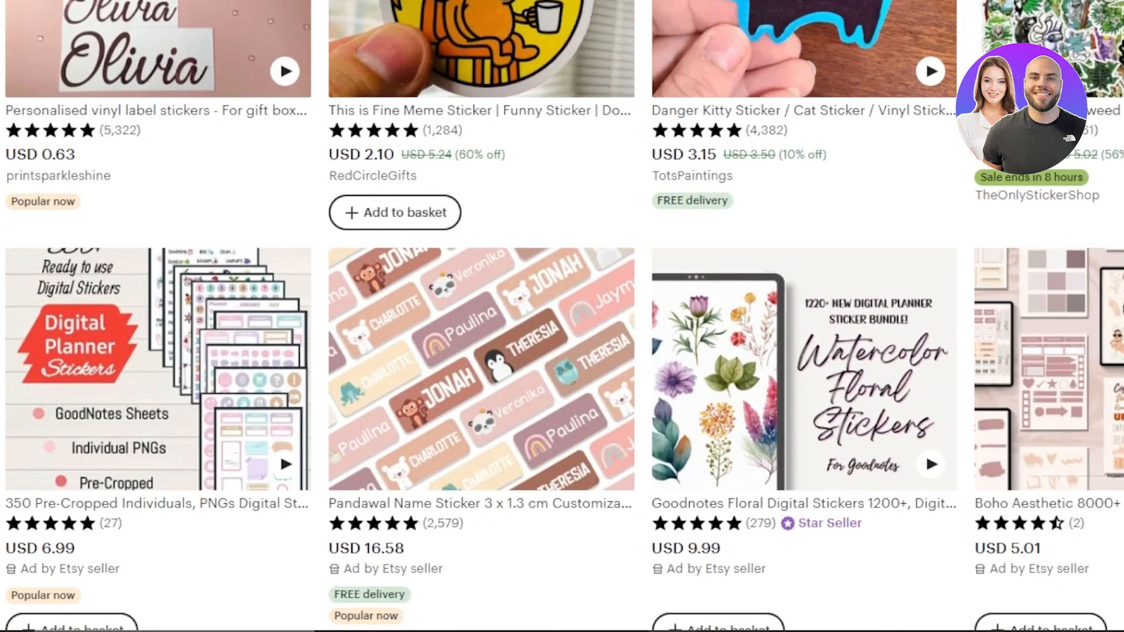
{"action": "scroll", "coordinate": [562, 316], "scroll_direction": "up", "scroll_amount": 4}
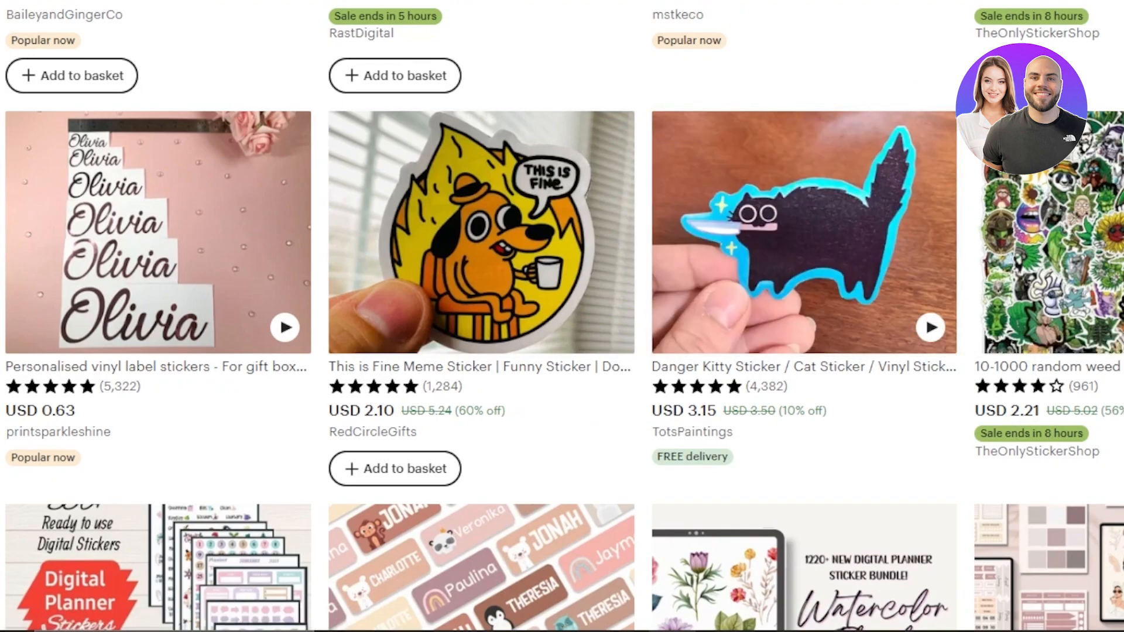
{"action": "scroll", "coordinate": [562, 316], "scroll_direction": "down", "scroll_amount": 8}
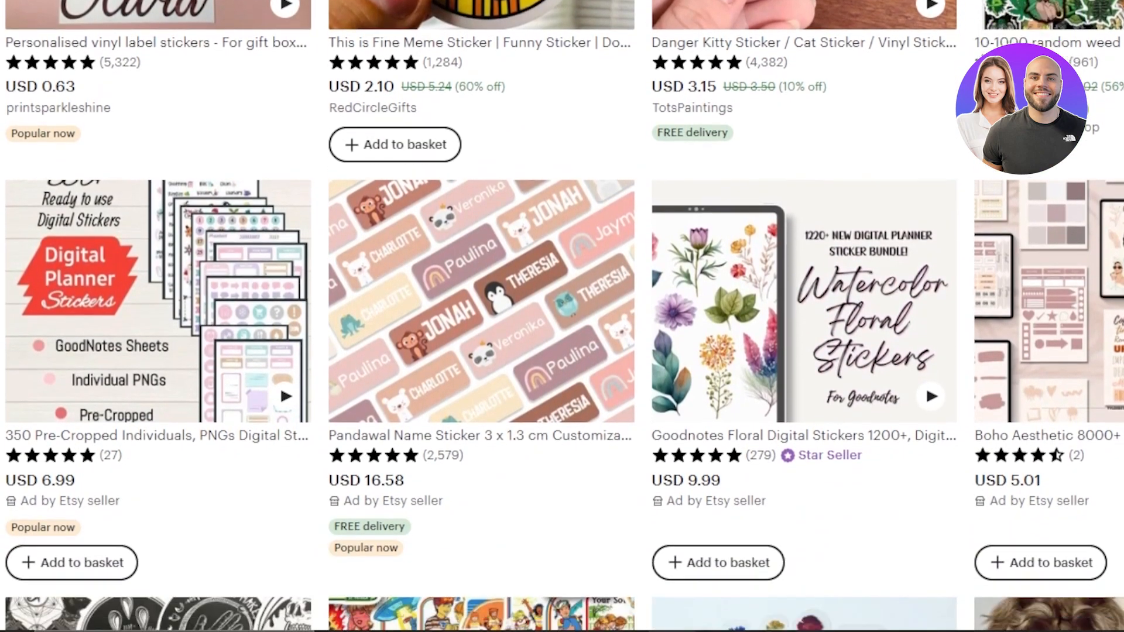
{"action": "scroll", "coordinate": [562, 316], "scroll_direction": "down", "scroll_amount": 4}
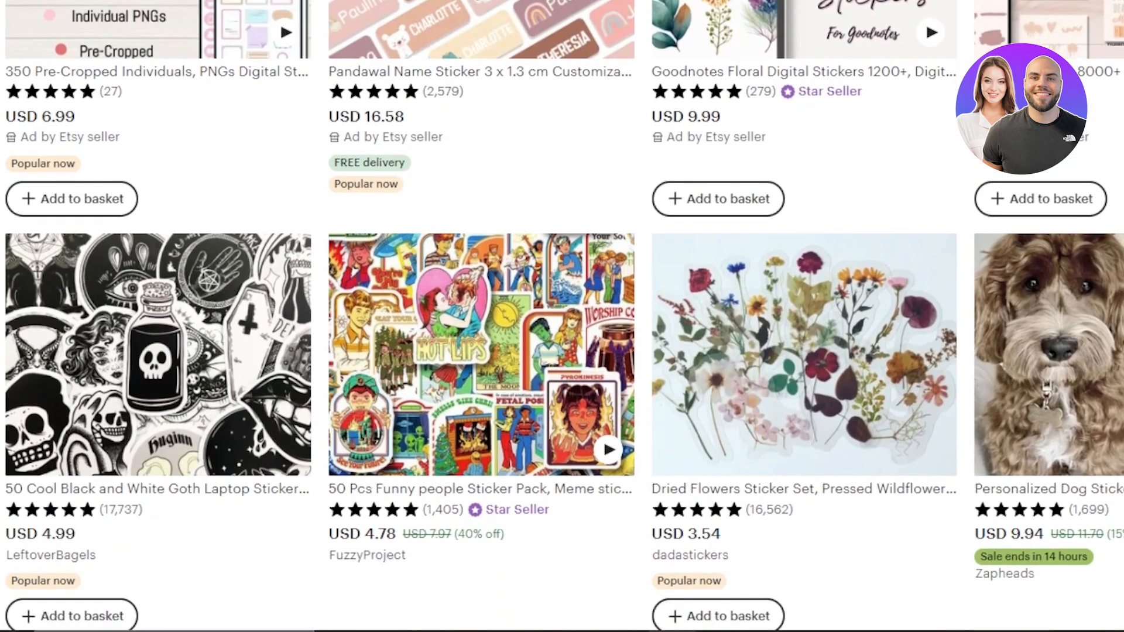
{"action": "scroll", "coordinate": [416, 291], "scroll_direction": "up", "scroll_amount": 3}
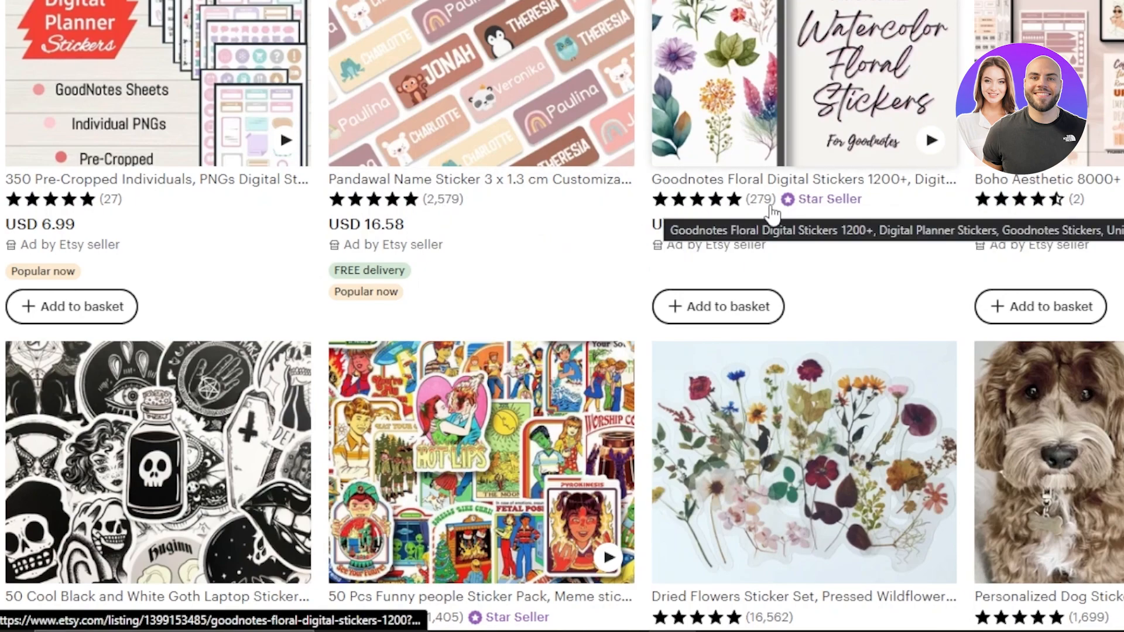
{"action": "scroll", "coordinate": [562, 316], "scroll_direction": "down", "scroll_amount": 5}
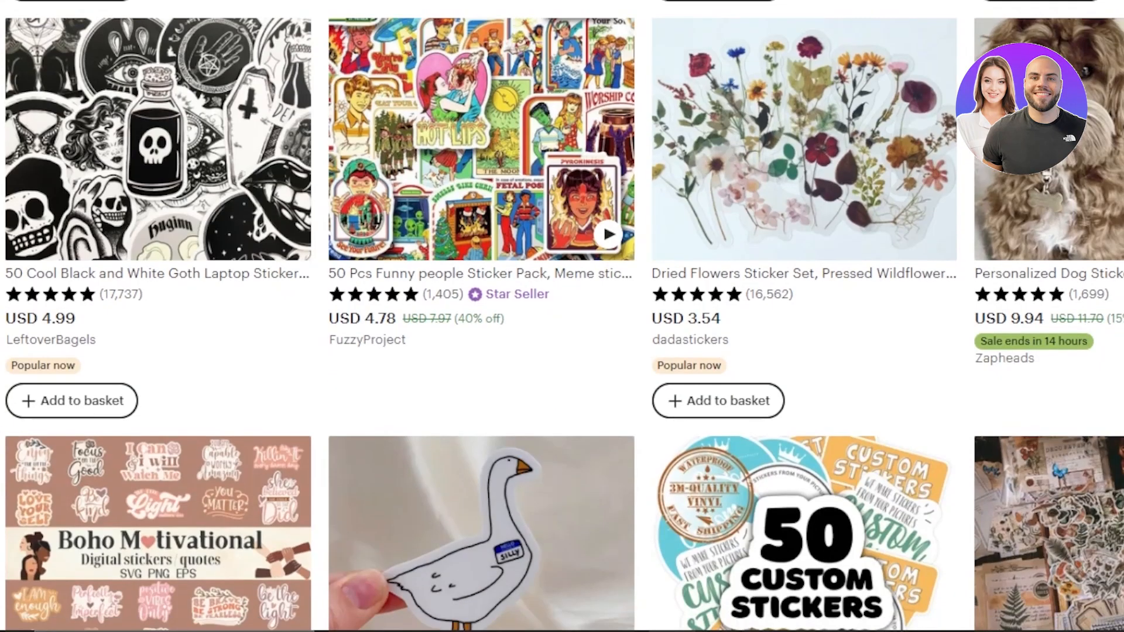
{"action": "scroll", "coordinate": [562, 316], "scroll_direction": "down", "scroll_amount": 10}
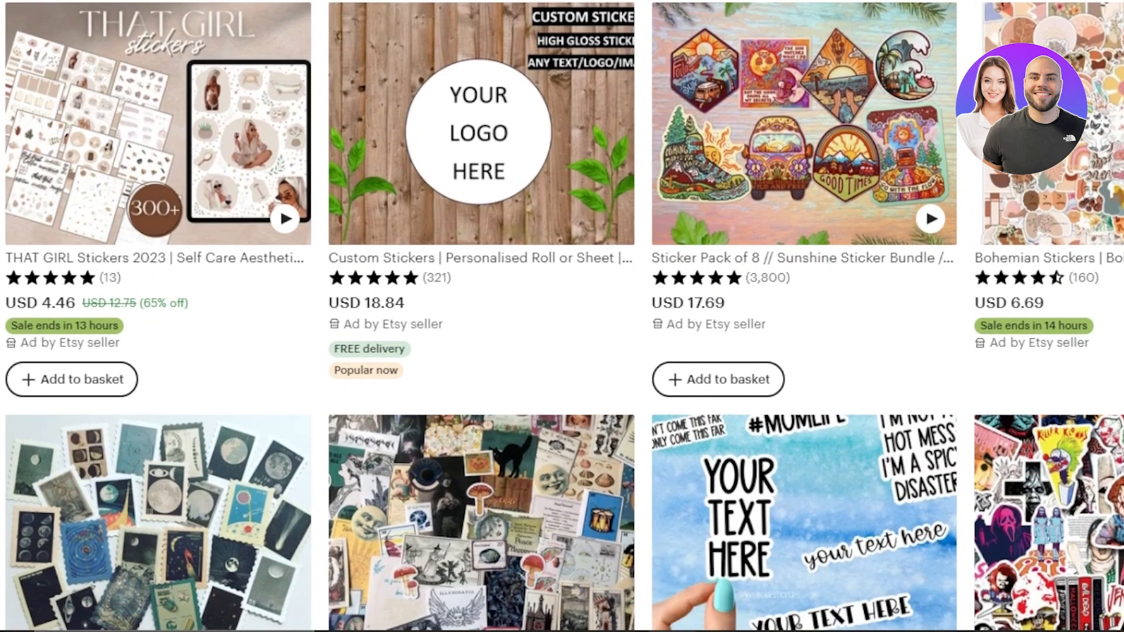
{"action": "scroll", "coordinate": [561, 316], "scroll_direction": "down", "scroll_amount": 3}
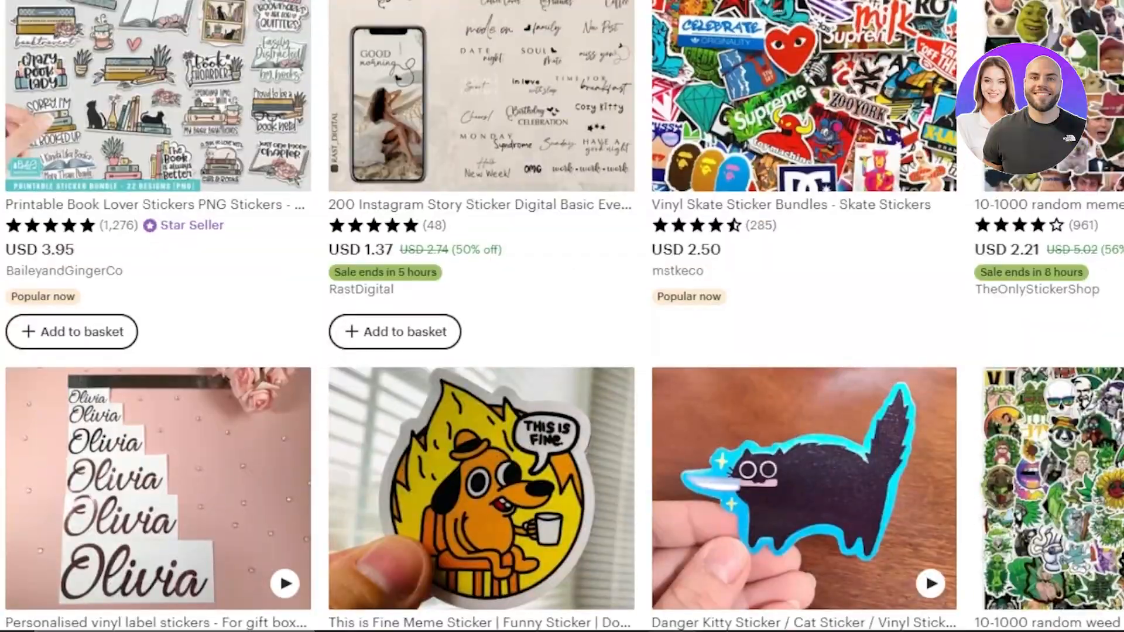
{"action": "scroll", "coordinate": [562, 316], "scroll_direction": "up", "scroll_amount": 15}
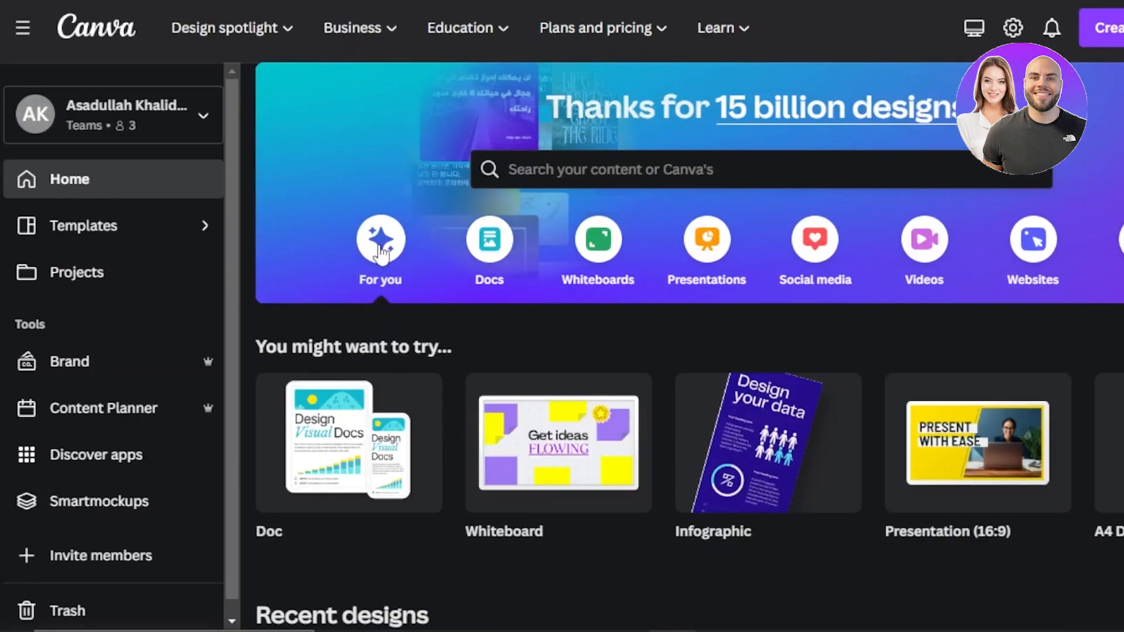
- Switch to Canva and look over its home page and the Design spotlight categories, including Stickers
{"action": "scroll", "coordinate": [689, 345], "scroll_direction": "down", "scroll_amount": 5}
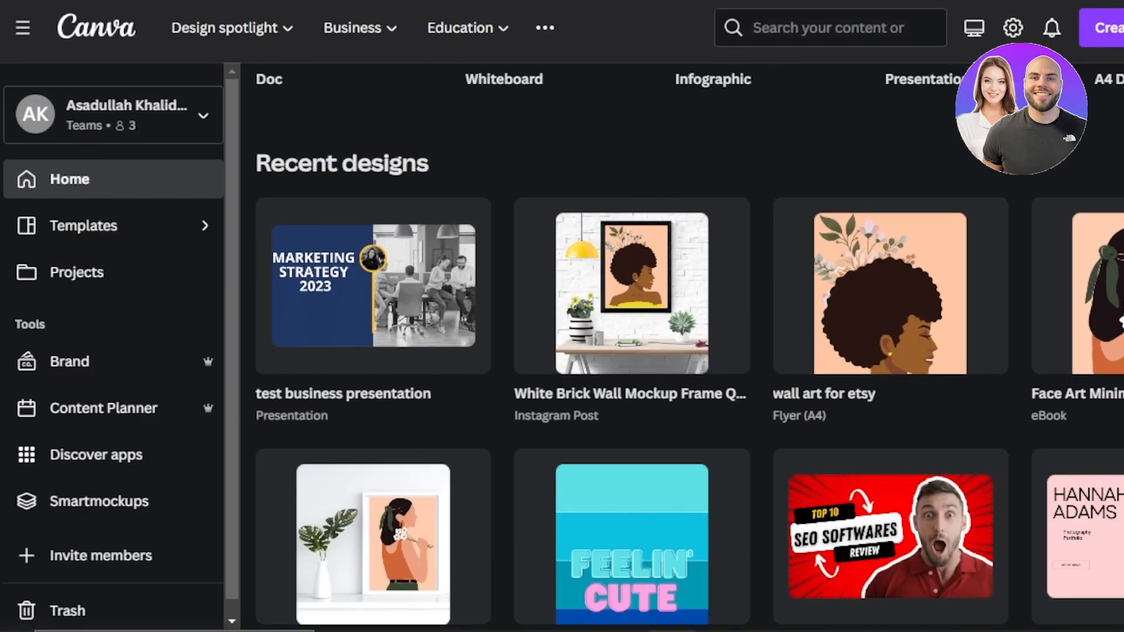
{"action": "scroll", "coordinate": [689, 345], "scroll_direction": "down", "scroll_amount": 1}
{"action": "scroll", "coordinate": [689, 345], "scroll_direction": "up", "scroll_amount": 3}
{"action": "scroll", "coordinate": [689, 345], "scroll_direction": "up", "scroll_amount": 3}
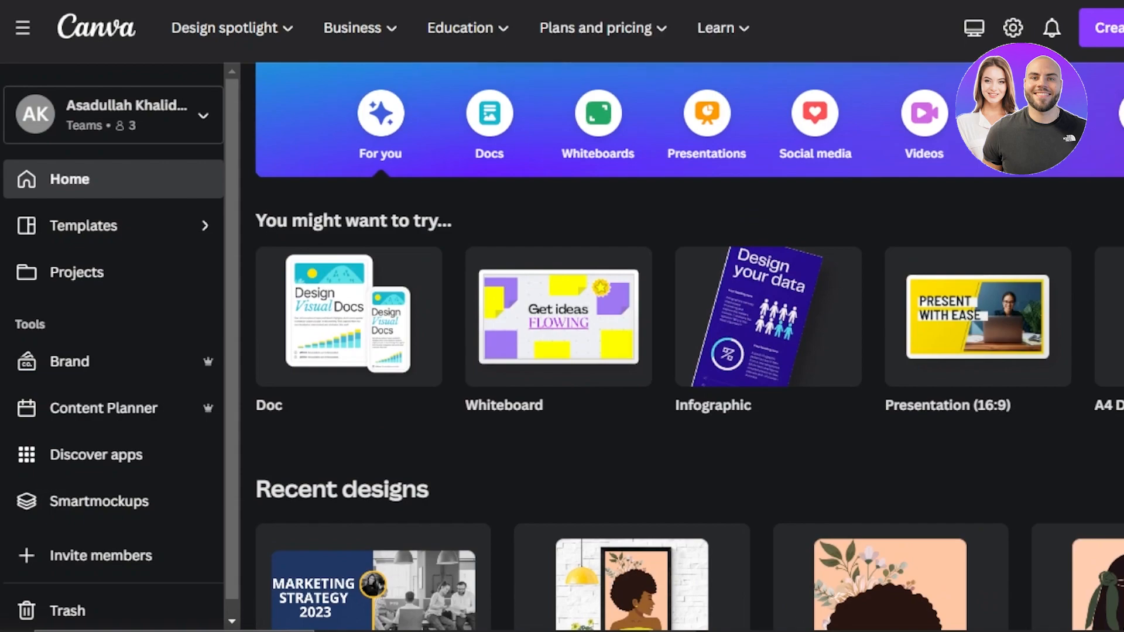
{"action": "scroll", "coordinate": [689, 345], "scroll_direction": "up", "scroll_amount": 3}
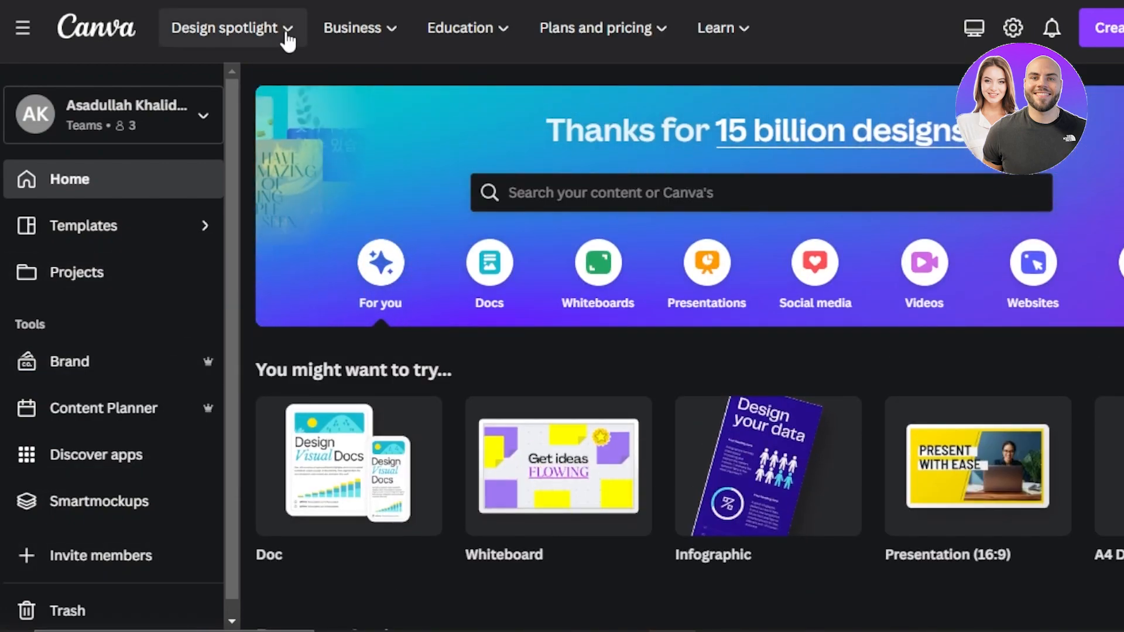
{"action": "mouse_move", "coordinate": [284, 41]}
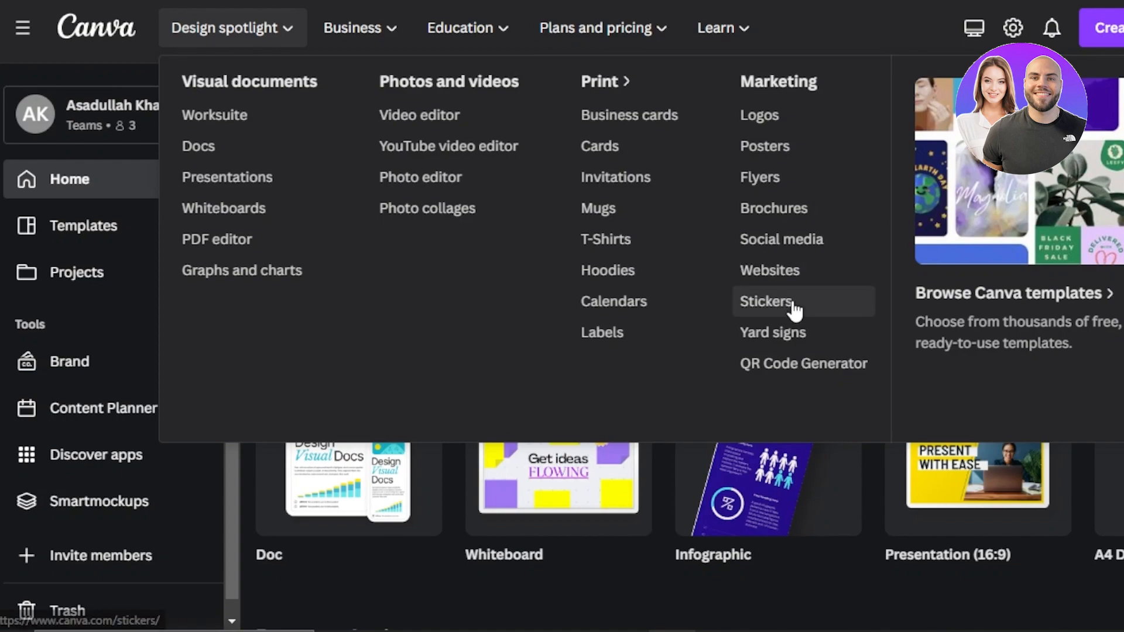
{"action": "scroll", "coordinate": [689, 345], "scroll_direction": "down", "scroll_amount": 4}
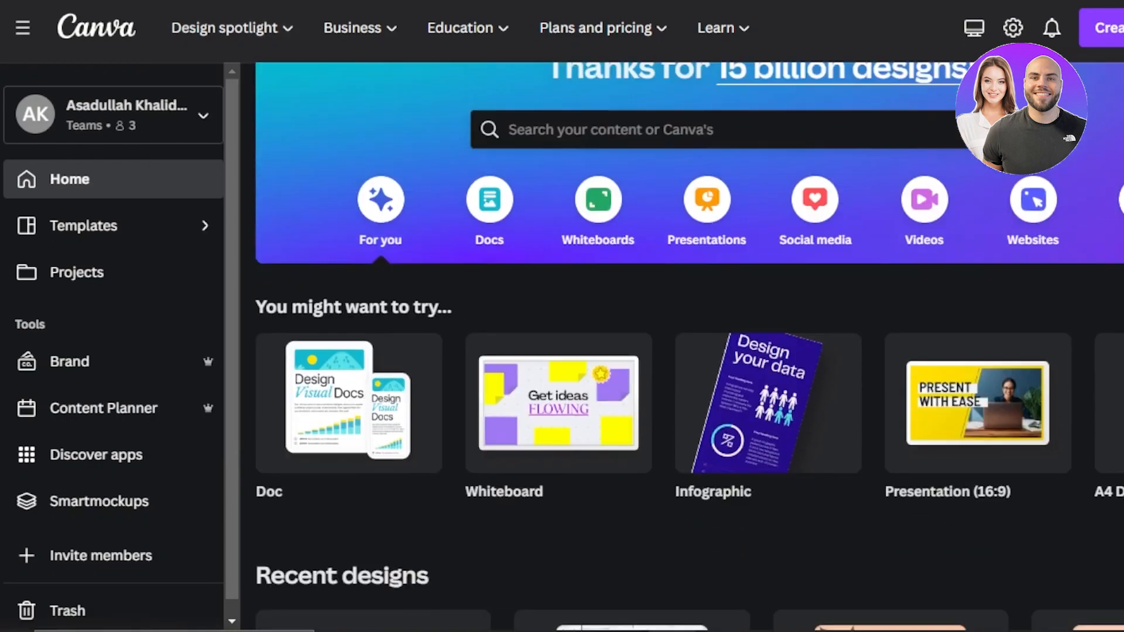
{"action": "scroll", "coordinate": [689, 345], "scroll_direction": "up", "scroll_amount": 4}
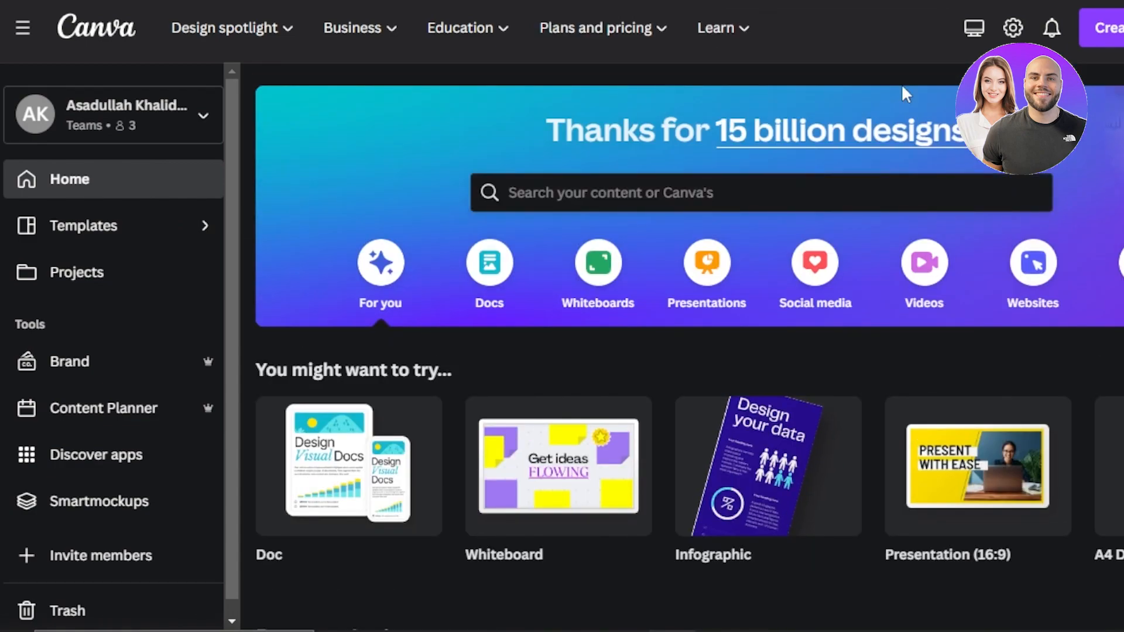
- Search Canva for "sticker" and open the Sticker template collection
{"action": "left_click", "coordinate": [655, 186]}
{"action": "type", "text": "sticker"}
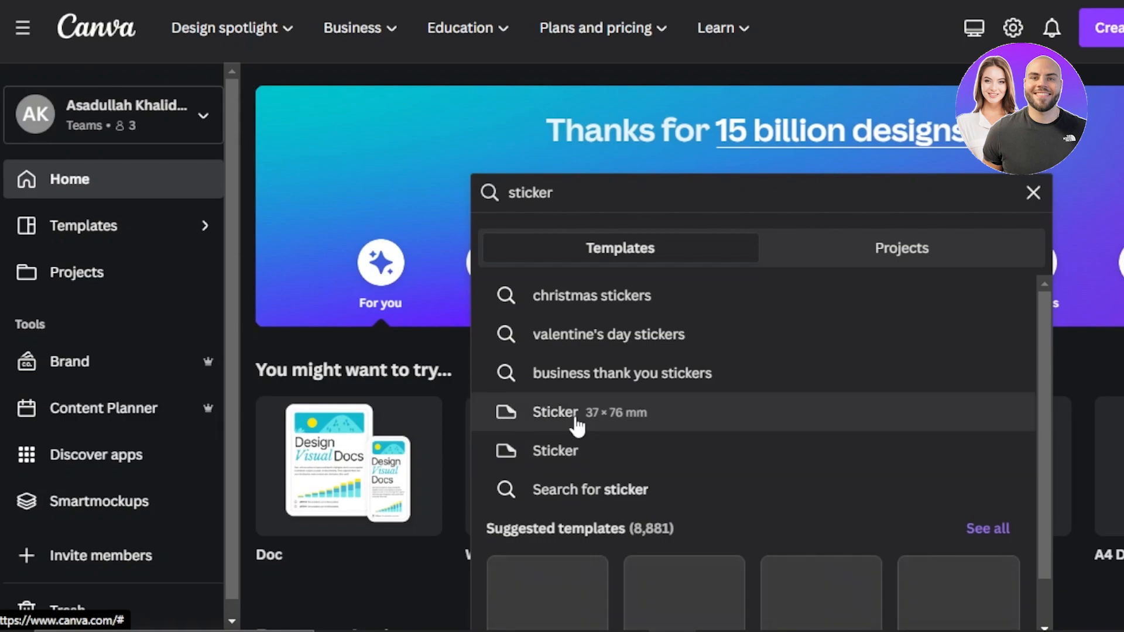
{"action": "left_click", "coordinate": [577, 423]}
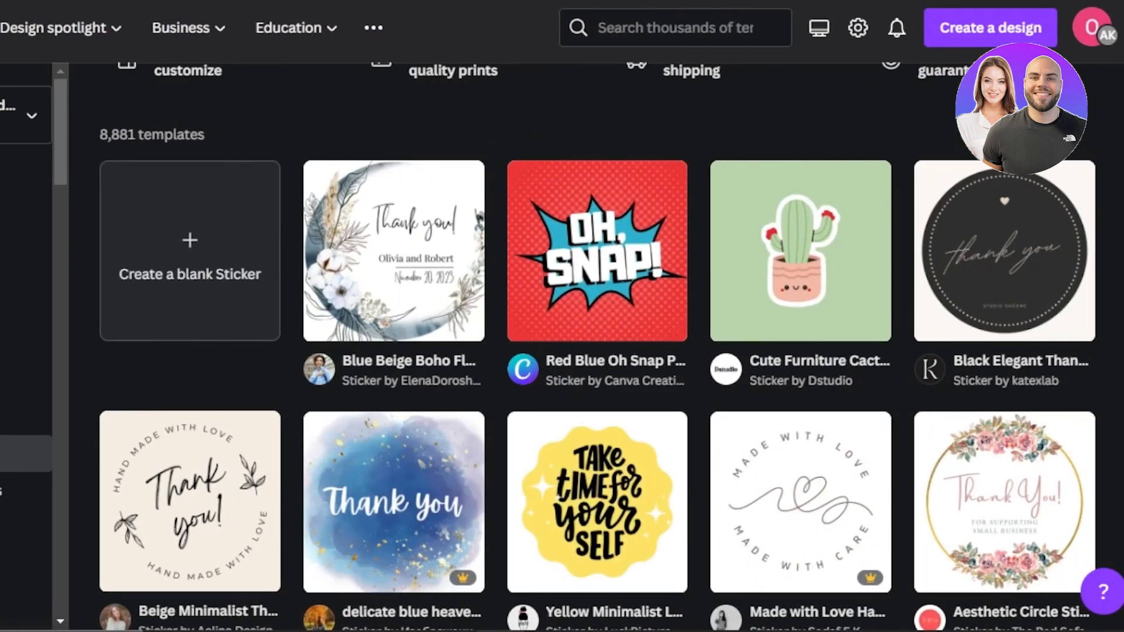
- Look through the sticker template gallery, examining the available styles, lettering and illustrations for design inspiration
{"action": "scroll", "coordinate": [586, 351], "scroll_direction": "down", "scroll_amount": 3}
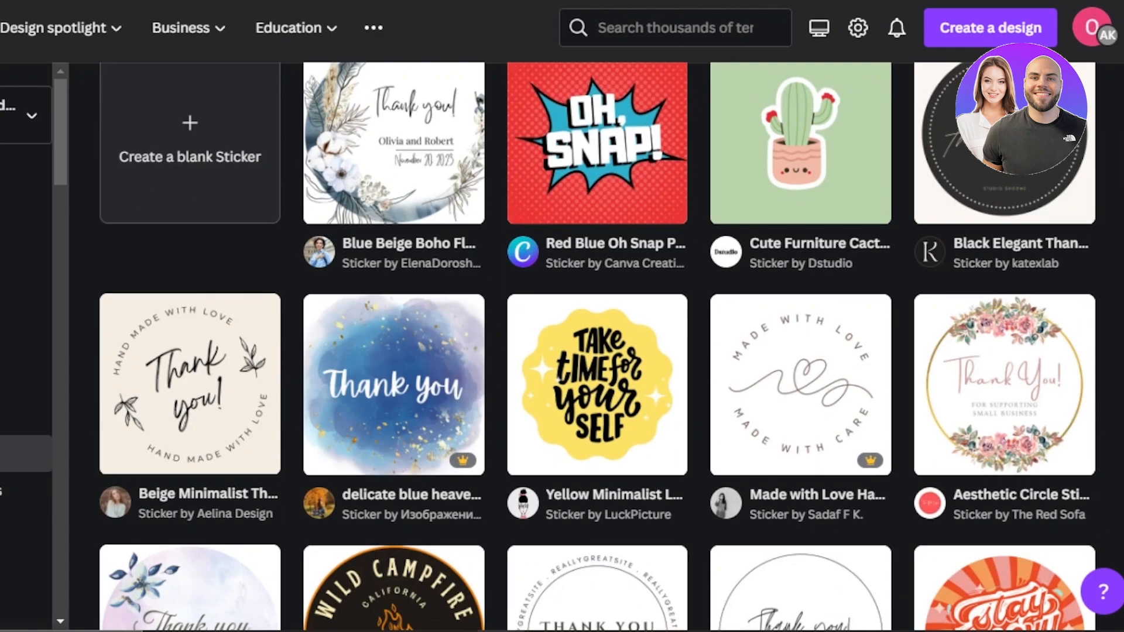
{"action": "scroll", "coordinate": [585, 346], "scroll_direction": "down", "scroll_amount": 8}
{"action": "scroll", "coordinate": [652, 514], "scroll_direction": "down", "scroll_amount": 1}
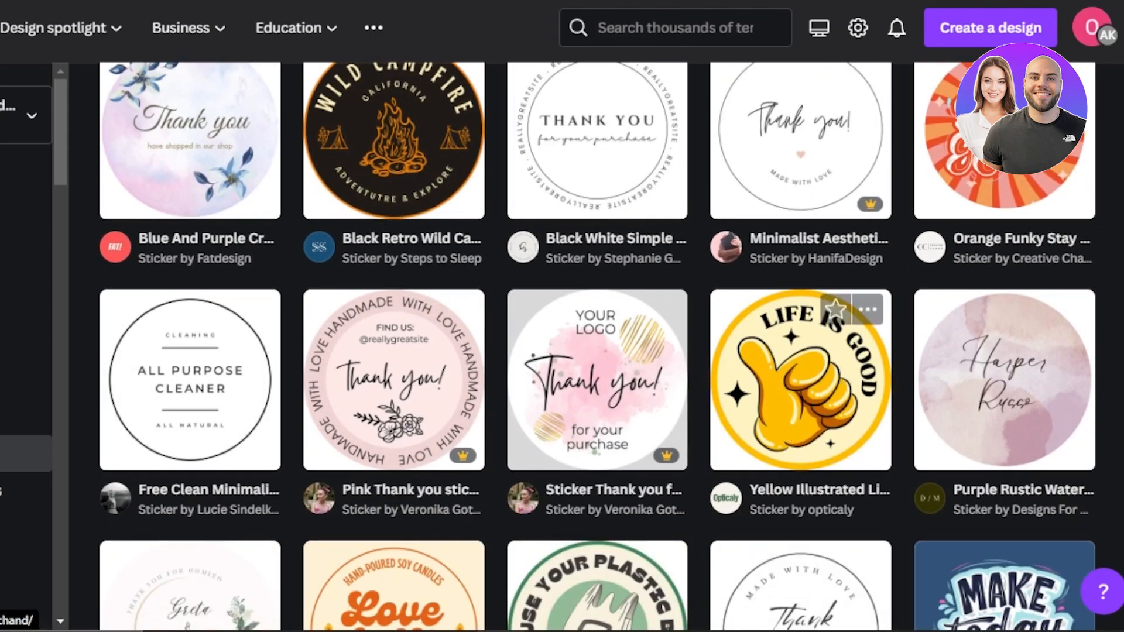
{"action": "scroll", "coordinate": [597, 345], "scroll_direction": "down", "scroll_amount": 8}
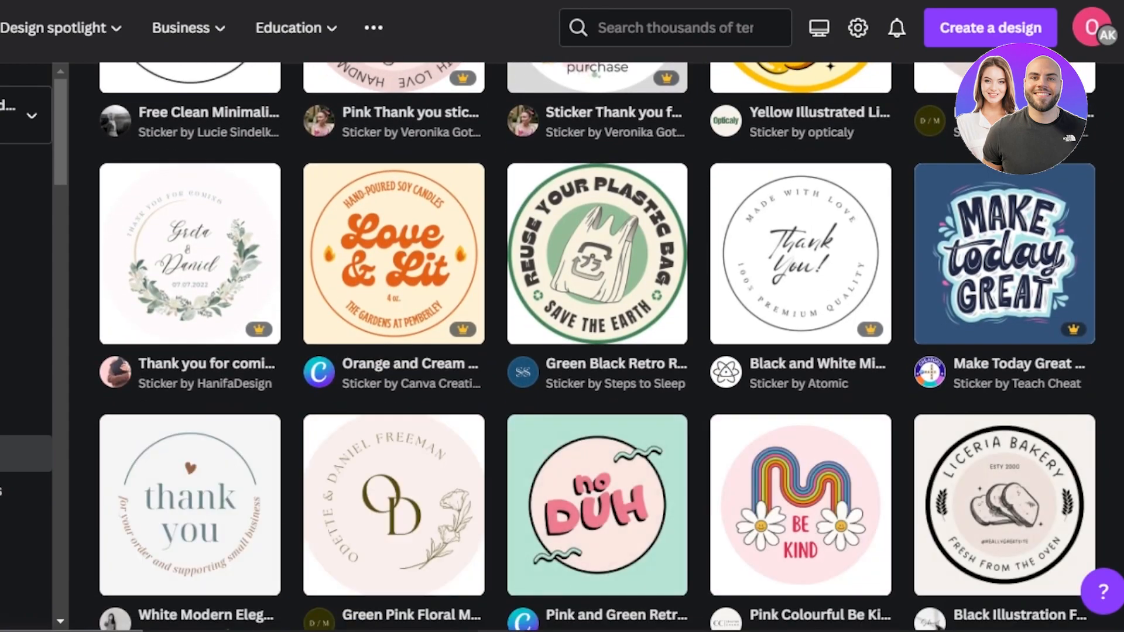
{"action": "scroll", "coordinate": [650, 316], "scroll_direction": "down", "scroll_amount": 1}
{"action": "scroll", "coordinate": [649, 316], "scroll_direction": "down", "scroll_amount": 2}
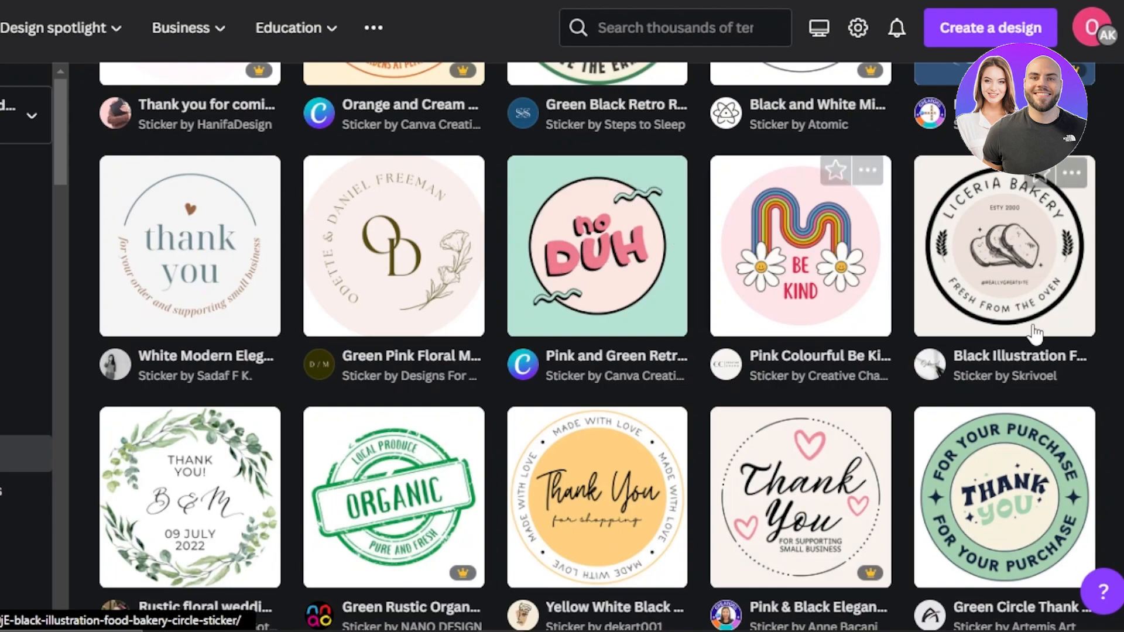
{"action": "scroll", "coordinate": [1036, 326], "scroll_direction": "down", "scroll_amount": 3}
{"action": "scroll", "coordinate": [597, 345], "scroll_direction": "down", "scroll_amount": 4}
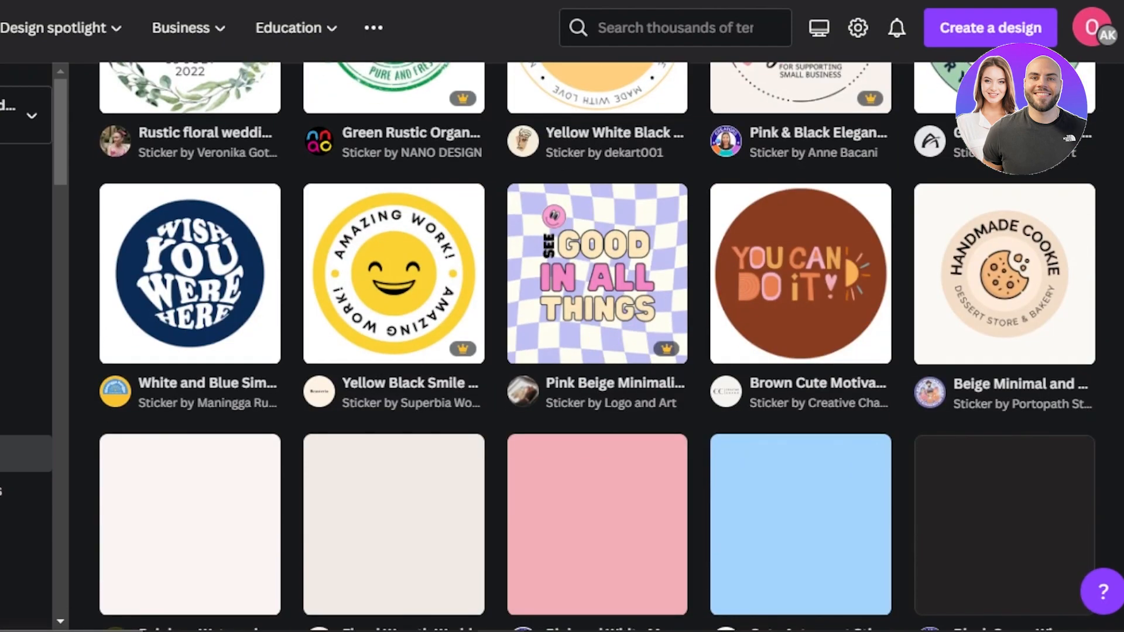
{"action": "scroll", "coordinate": [597, 345], "scroll_direction": "down", "scroll_amount": 4}
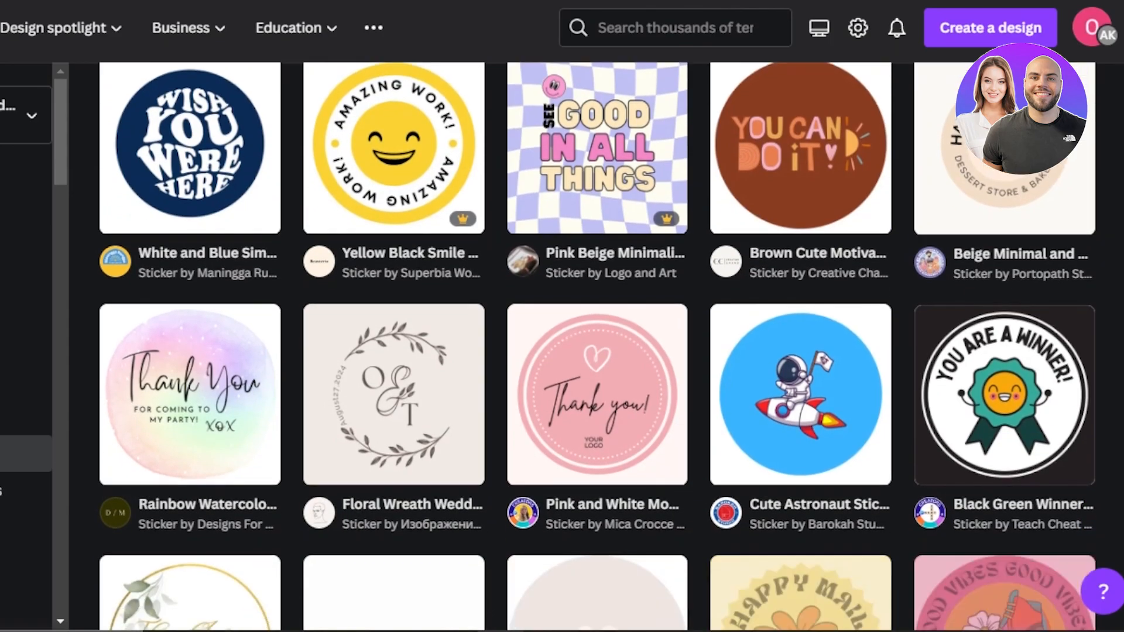
{"action": "scroll", "coordinate": [597, 345], "scroll_direction": "up", "scroll_amount": 1}
{"action": "scroll", "coordinate": [597, 345], "scroll_direction": "up", "scroll_amount": 15}
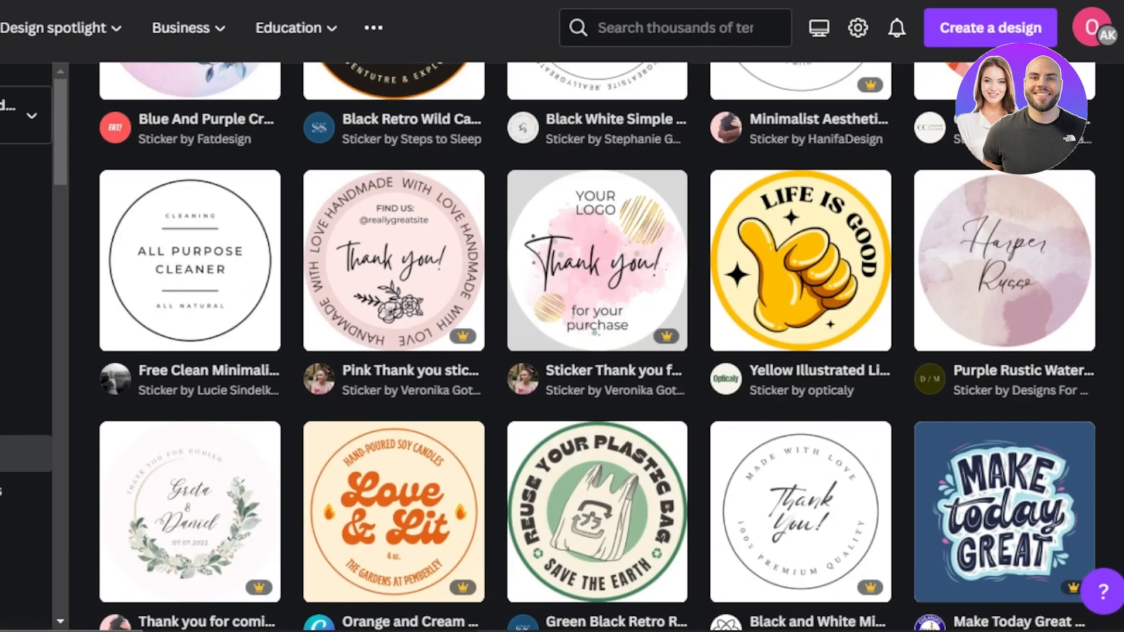
{"action": "scroll", "coordinate": [183, 378], "scroll_direction": "down", "scroll_amount": 4}
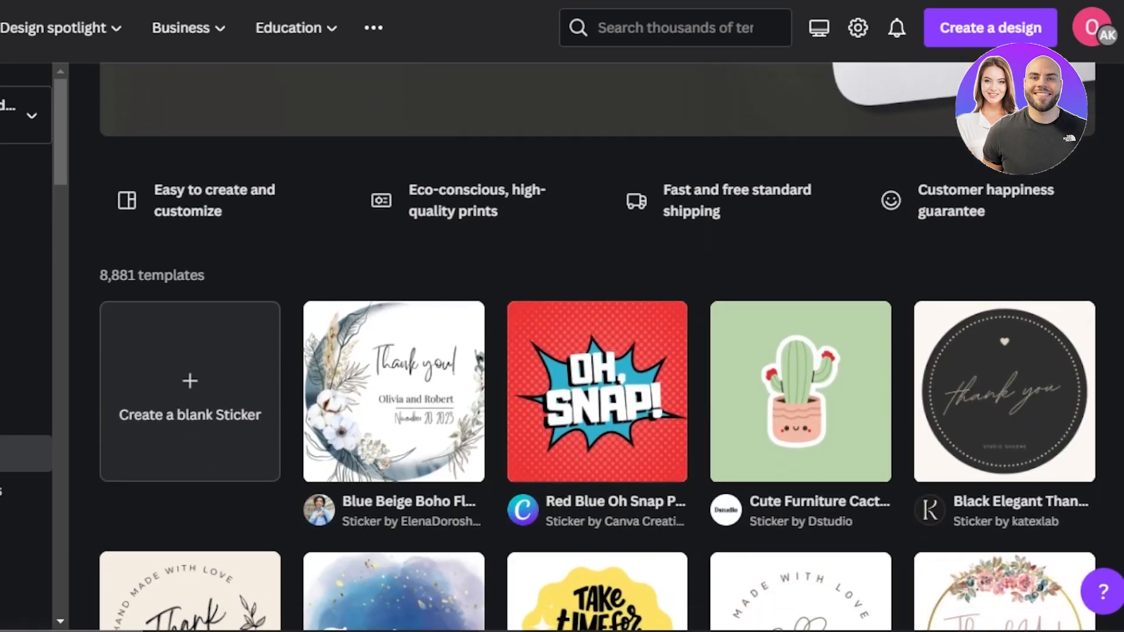
- Create a blank sticker design from the sticker template gallery
{"action": "left_click", "coordinate": [171, 373]}
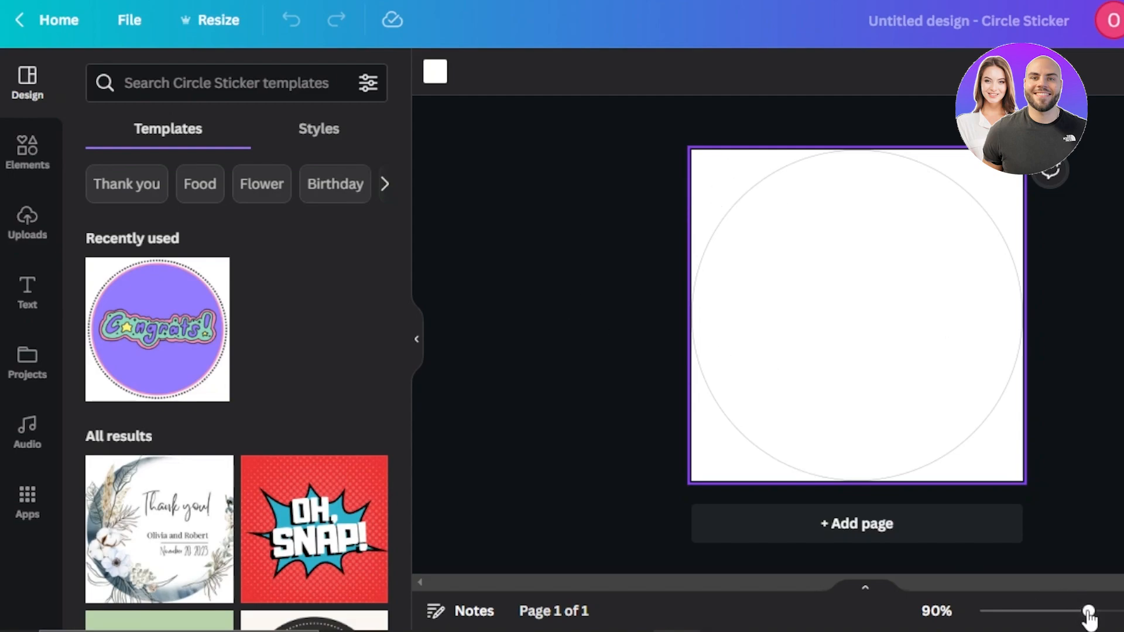
{"action": "left_click_drag", "start_coordinate": [1088, 613], "coordinate": [1099, 612]}
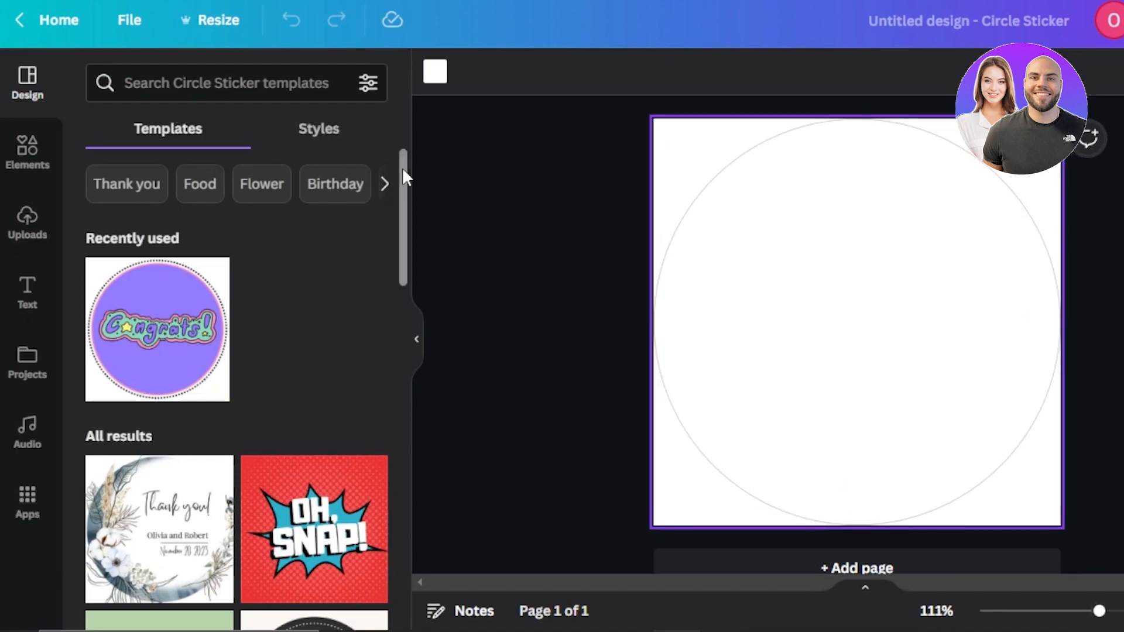
- Browse the circle sticker templates within the editor and open the elements library
{"action": "left_click_drag", "start_coordinate": [402, 166], "coordinate": [402, 275]}
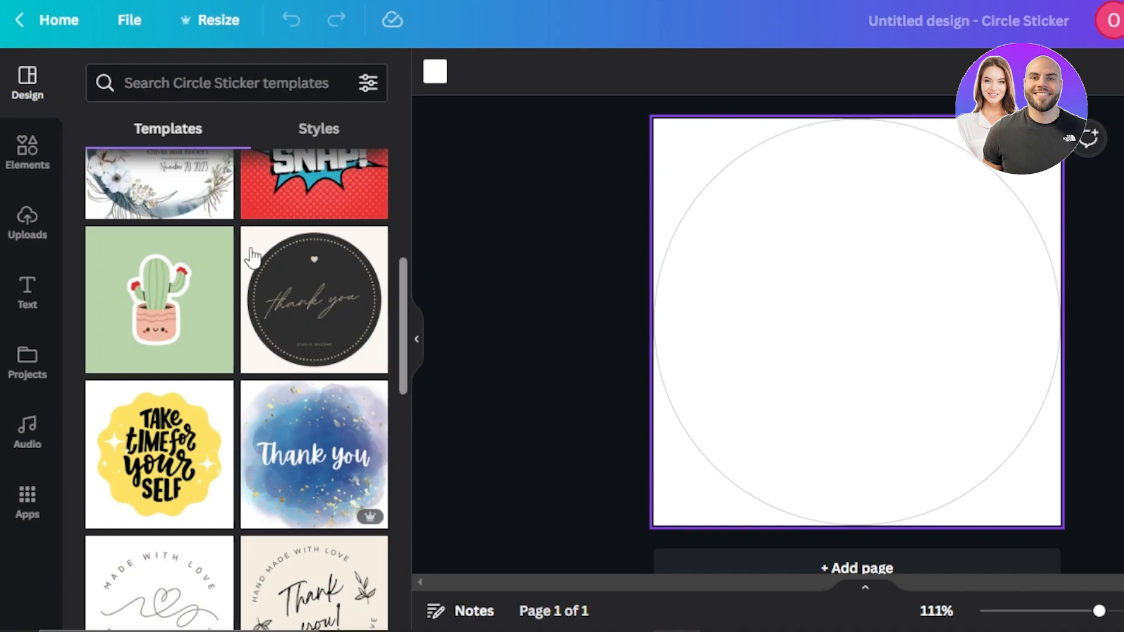
{"action": "left_click_drag", "start_coordinate": [403, 286], "coordinate": [402, 478]}
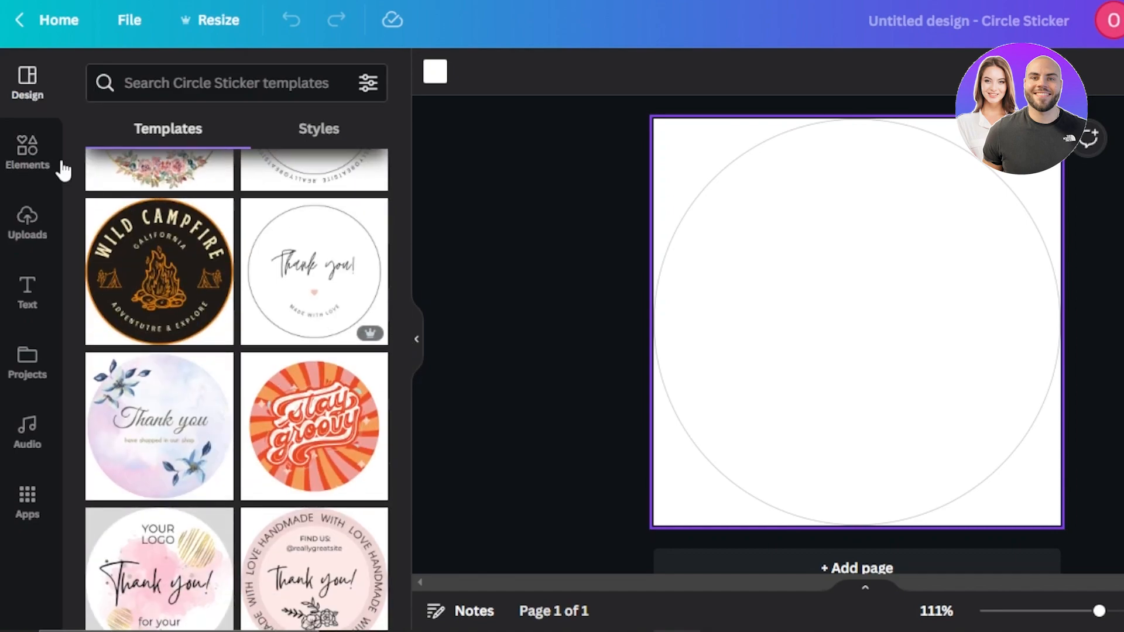
{"action": "left_click", "coordinate": [21, 161]}
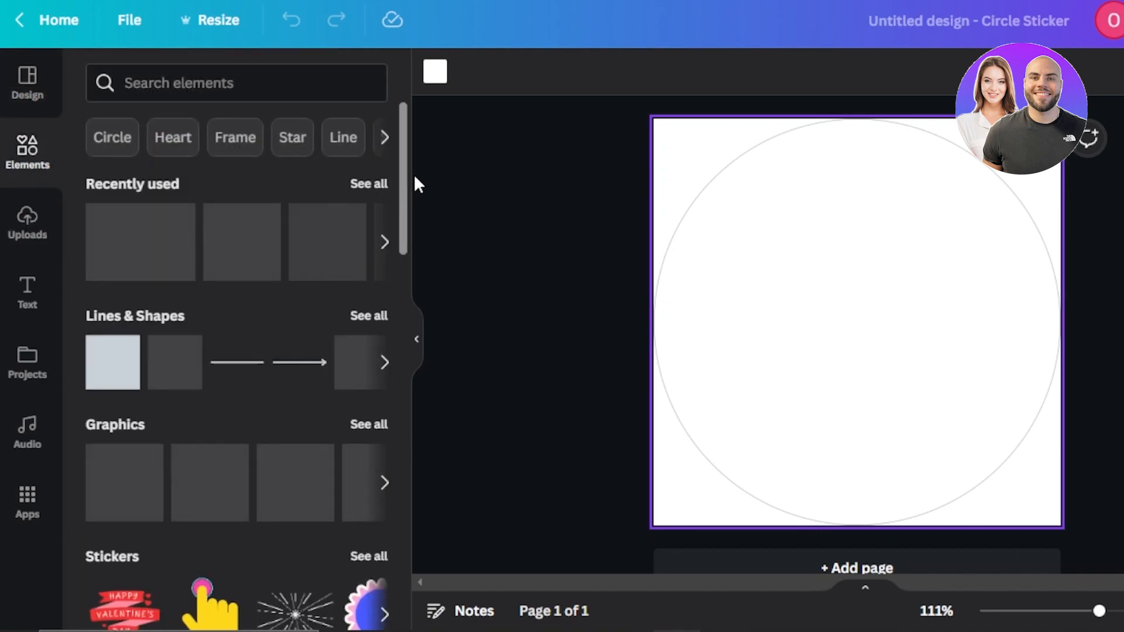
- Look through the elements library's categories, the uploads and the text options available for the sticker
{"action": "left_click_drag", "start_coordinate": [405, 147], "coordinate": [398, 247]}
{"action": "scroll", "coordinate": [400, 252], "scroll_direction": "down", "scroll_amount": 1}
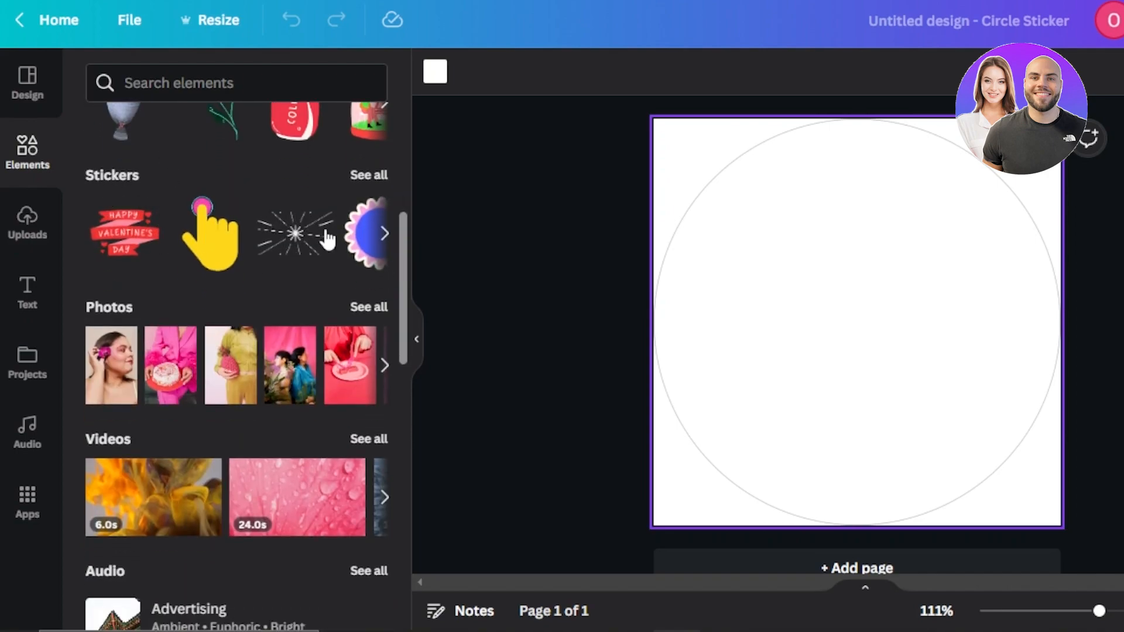
{"action": "left_click_drag", "start_coordinate": [399, 256], "coordinate": [395, 503]}
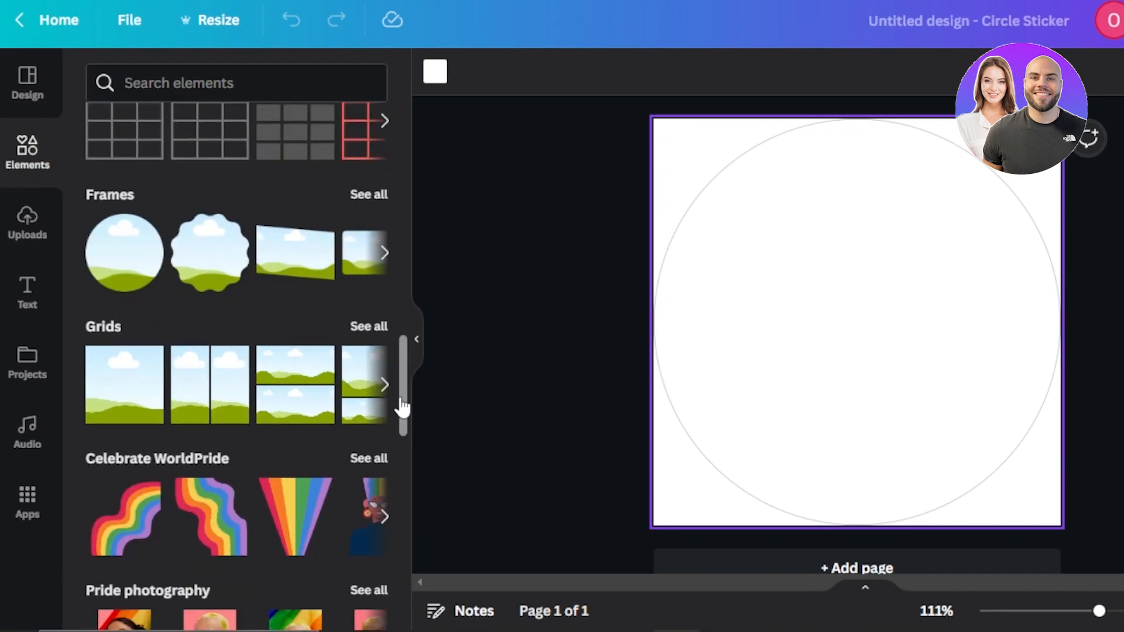
{"action": "left_click_drag", "start_coordinate": [402, 301], "coordinate": [402, 383]}
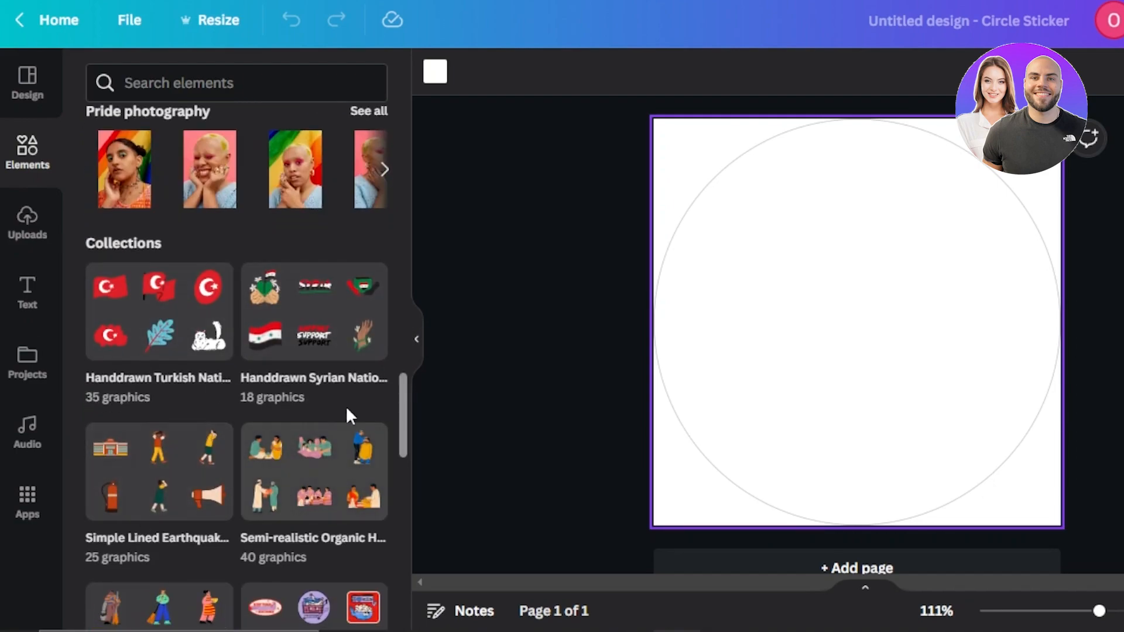
{"action": "left_click", "coordinate": [22, 230]}
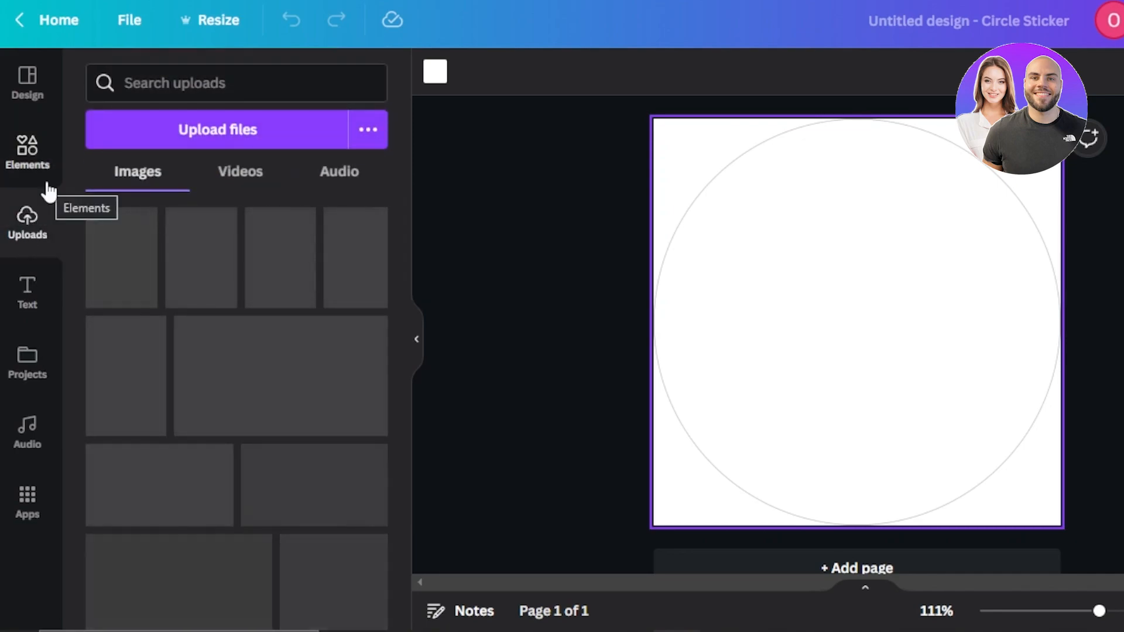
{"action": "left_click", "coordinate": [23, 296]}
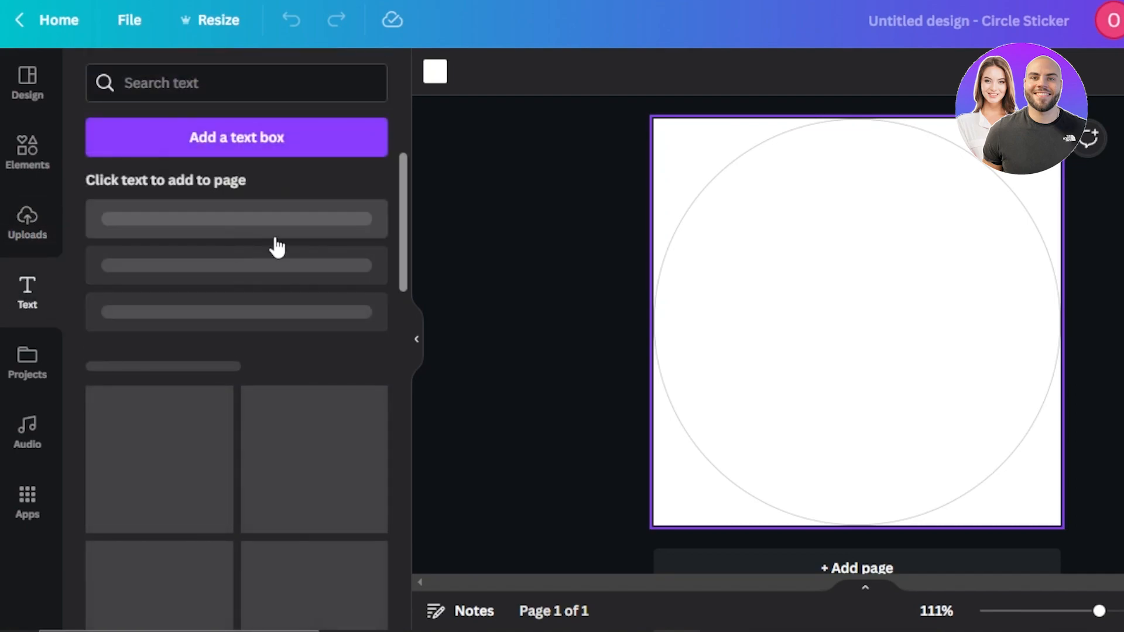
{"action": "left_click", "coordinate": [35, 153]}
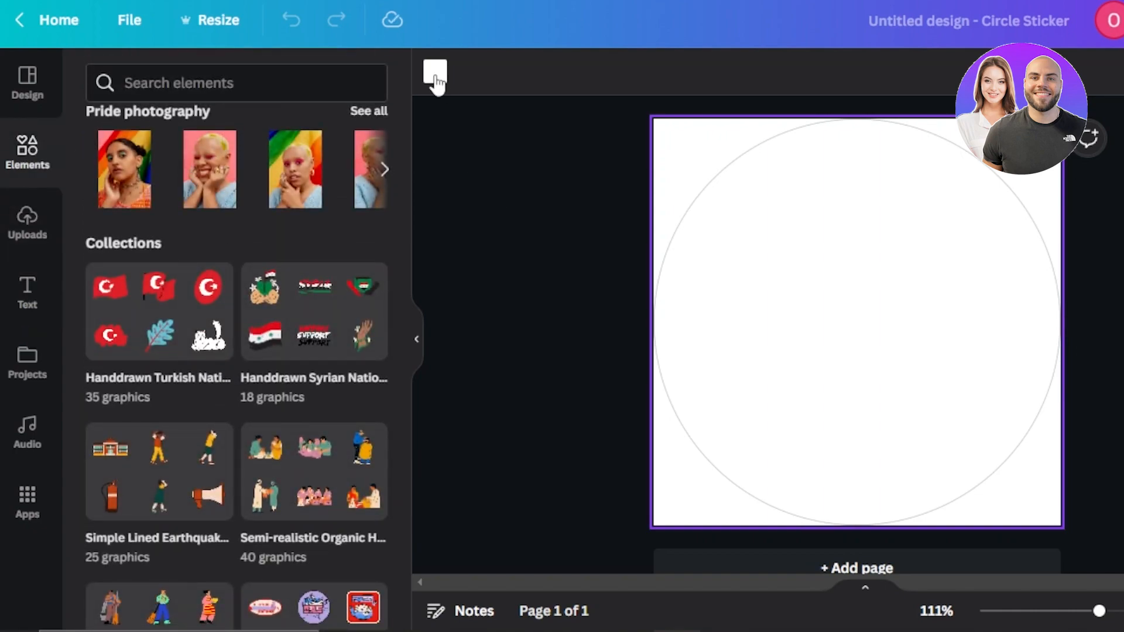
- Fill the blank sticker's background with orange from the default colors
{"action": "left_click", "coordinate": [435, 73]}
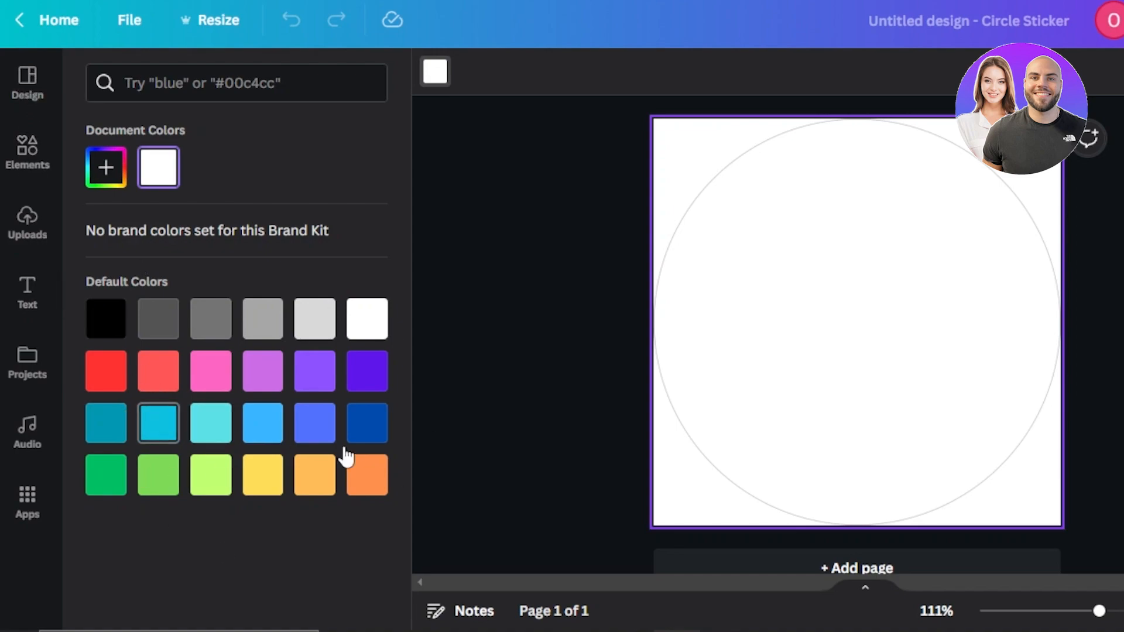
{"action": "left_click", "coordinate": [370, 479]}
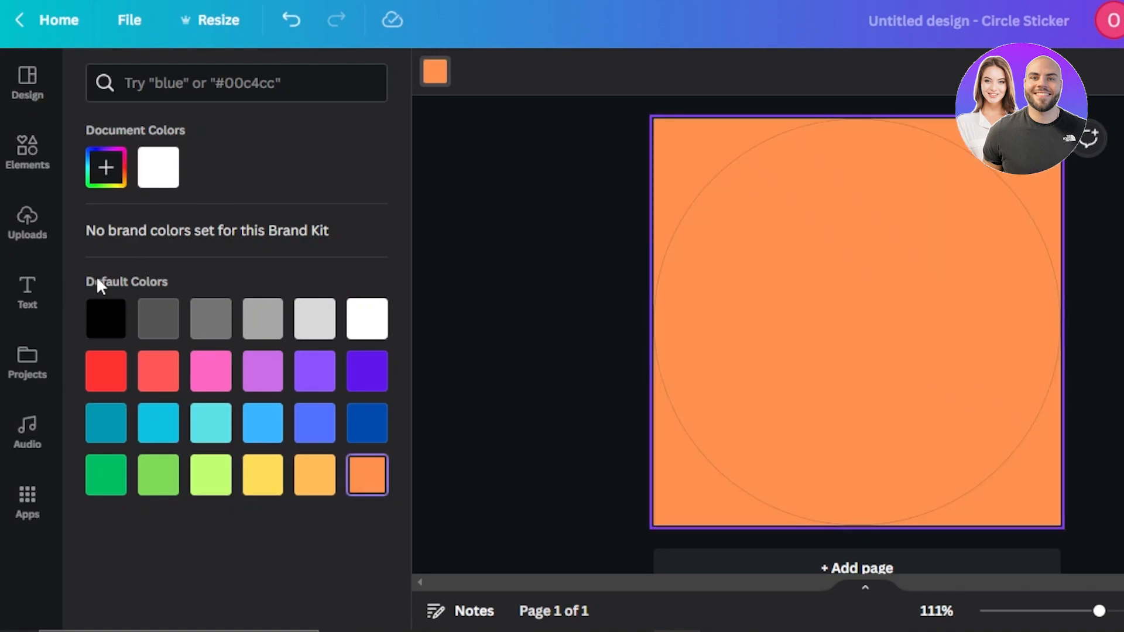
- Search the elements library for "gradient" and look through all matching graphics
{"action": "left_click", "coordinate": [23, 166]}
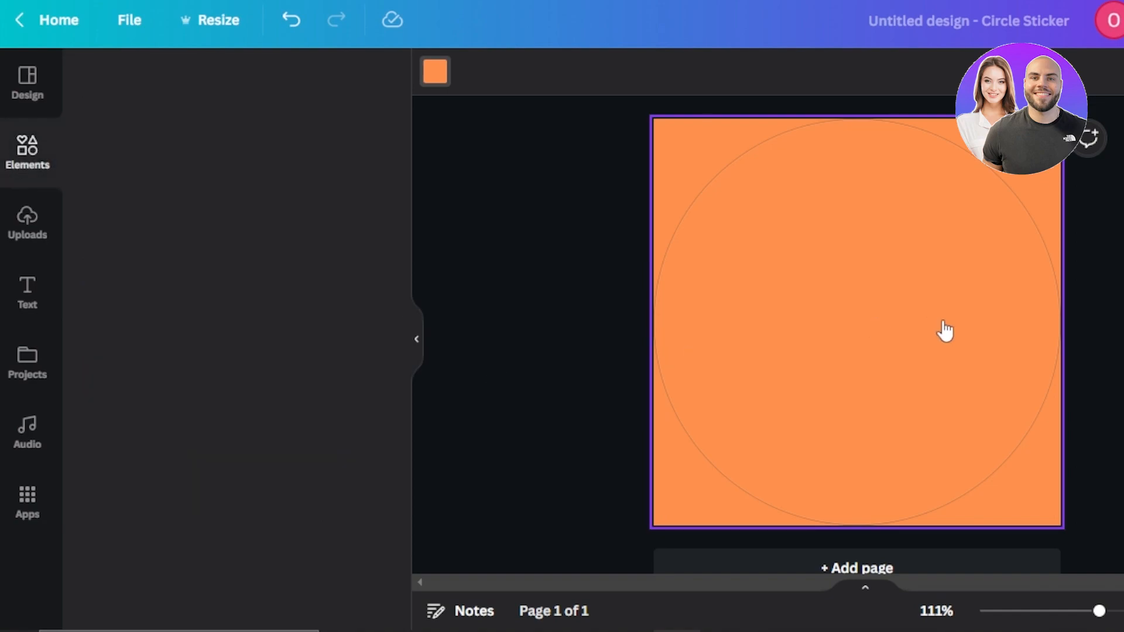
{"action": "left_click", "coordinate": [220, 70]}
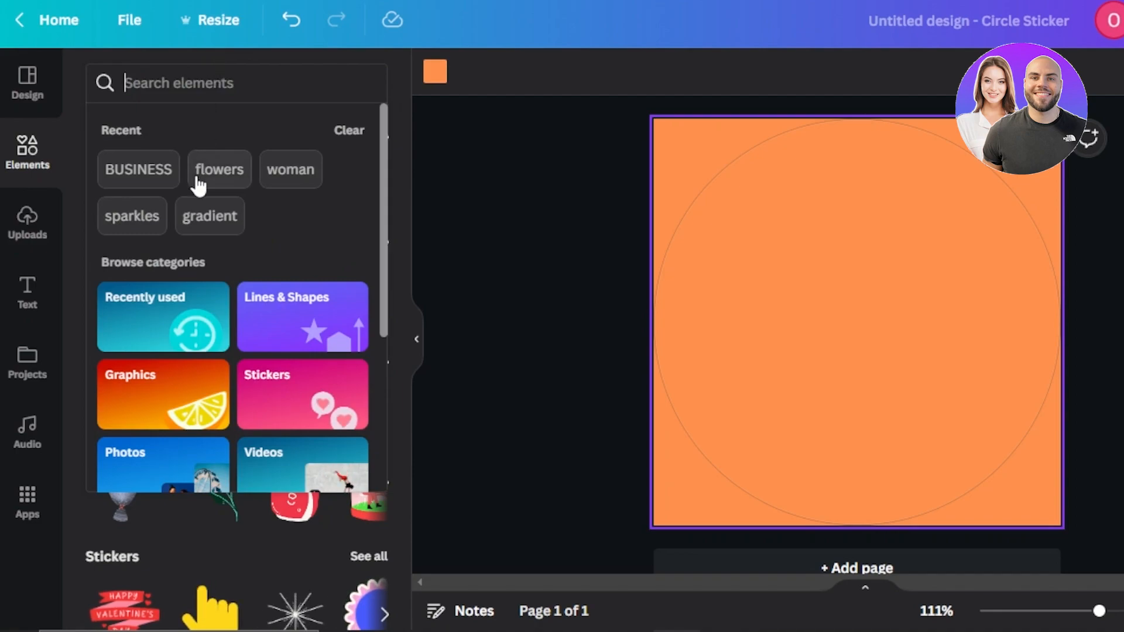
{"action": "left_click", "coordinate": [198, 219]}
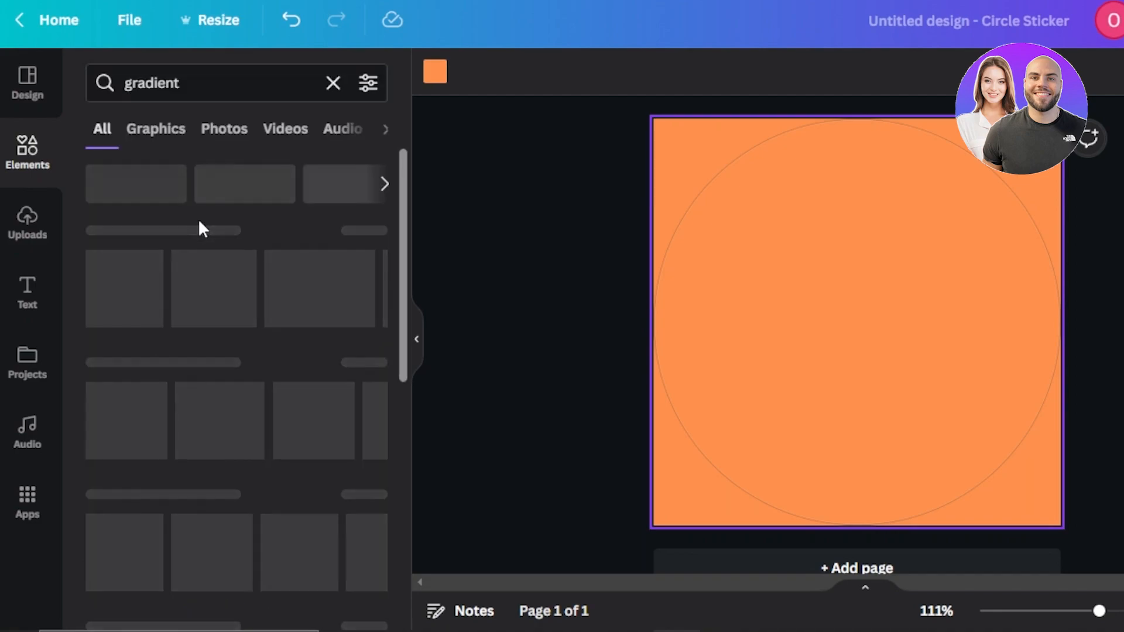
{"action": "left_click_drag", "start_coordinate": [405, 172], "coordinate": [405, 269]}
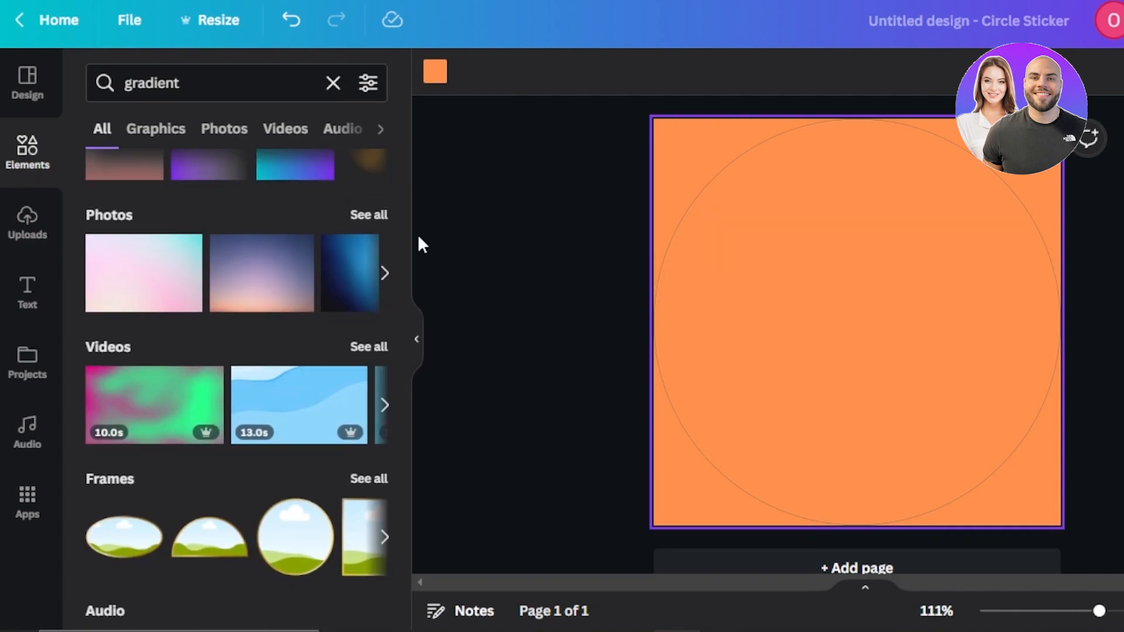
{"action": "scroll", "coordinate": [402, 276], "scroll_direction": "up", "scroll_amount": 2}
{"action": "left_click", "coordinate": [381, 183]}
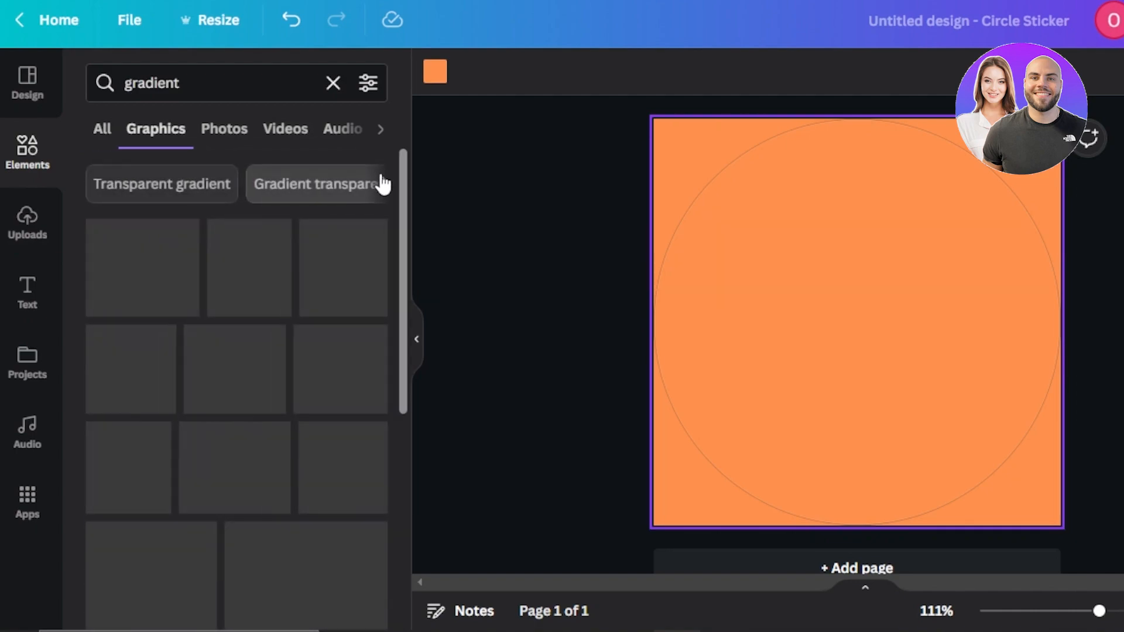
{"action": "left_click_drag", "start_coordinate": [406, 185], "coordinate": [396, 376]}
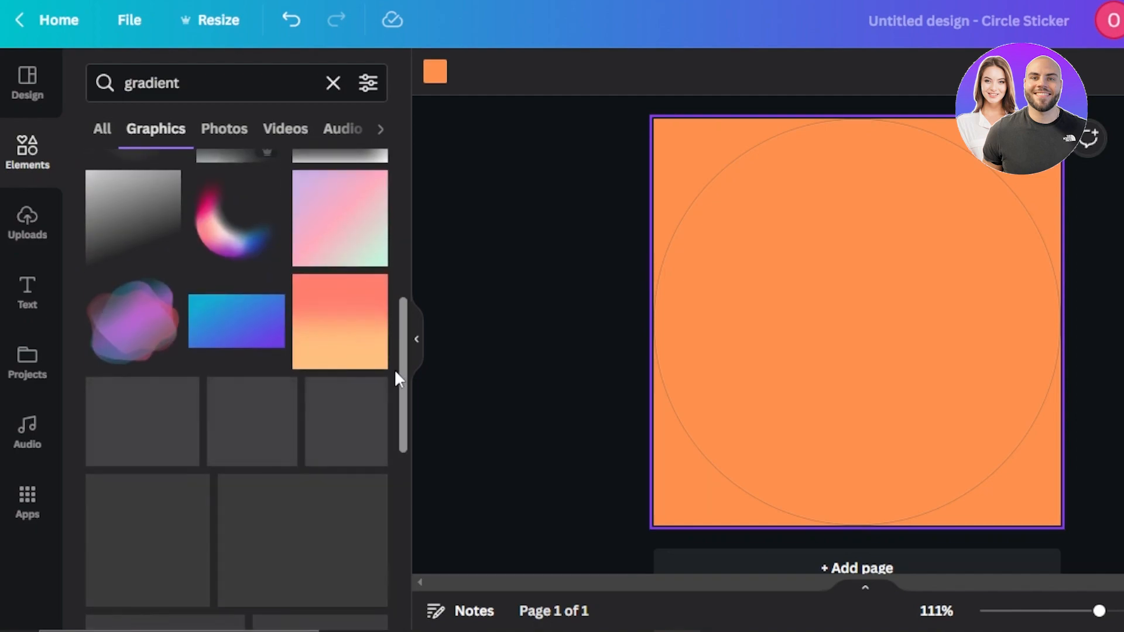
- Add the blue-to-pink gradient blob graphic and enlarge it across most of the sticker
{"action": "left_click", "coordinate": [243, 288]}
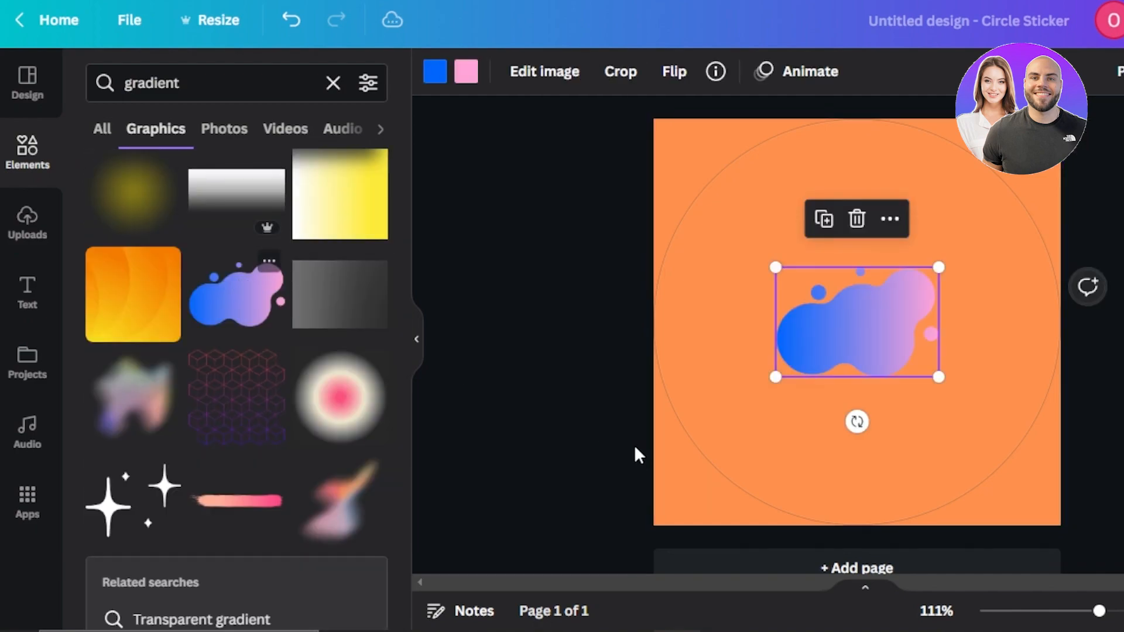
{"action": "left_click_drag", "start_coordinate": [767, 266], "coordinate": [825, 294]}
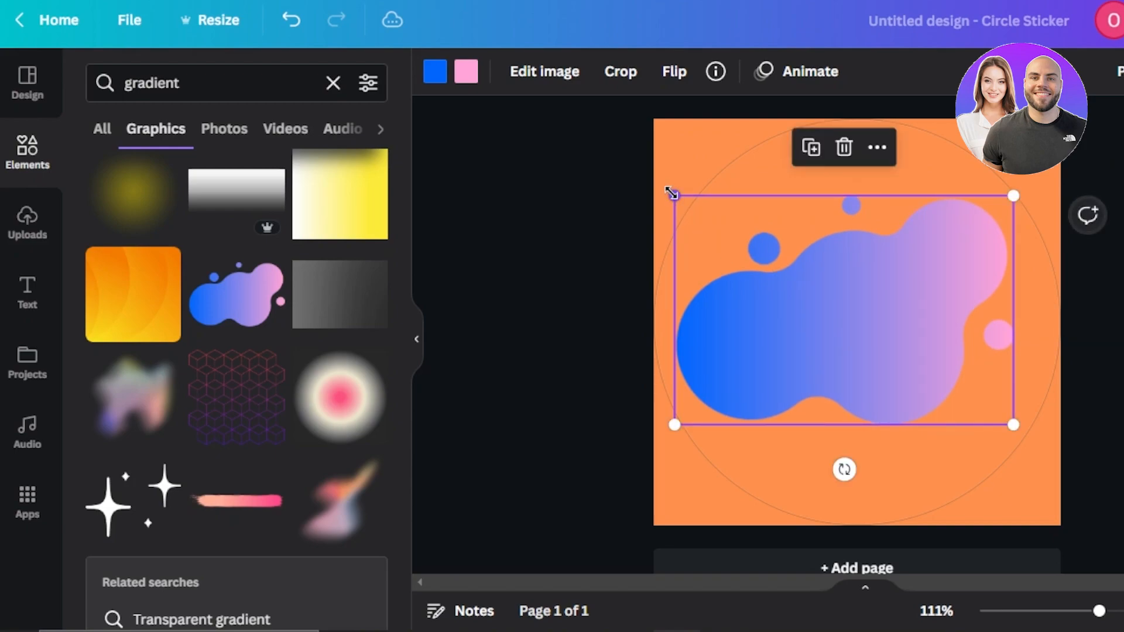
{"action": "left_click_drag", "start_coordinate": [671, 193], "coordinate": [559, 117]}
{"action": "left_click_drag", "start_coordinate": [810, 316], "coordinate": [892, 351]}
{"action": "left_click_drag", "start_coordinate": [640, 154], "coordinate": [695, 231]}
{"action": "left_click_drag", "start_coordinate": [915, 379], "coordinate": [878, 378]}
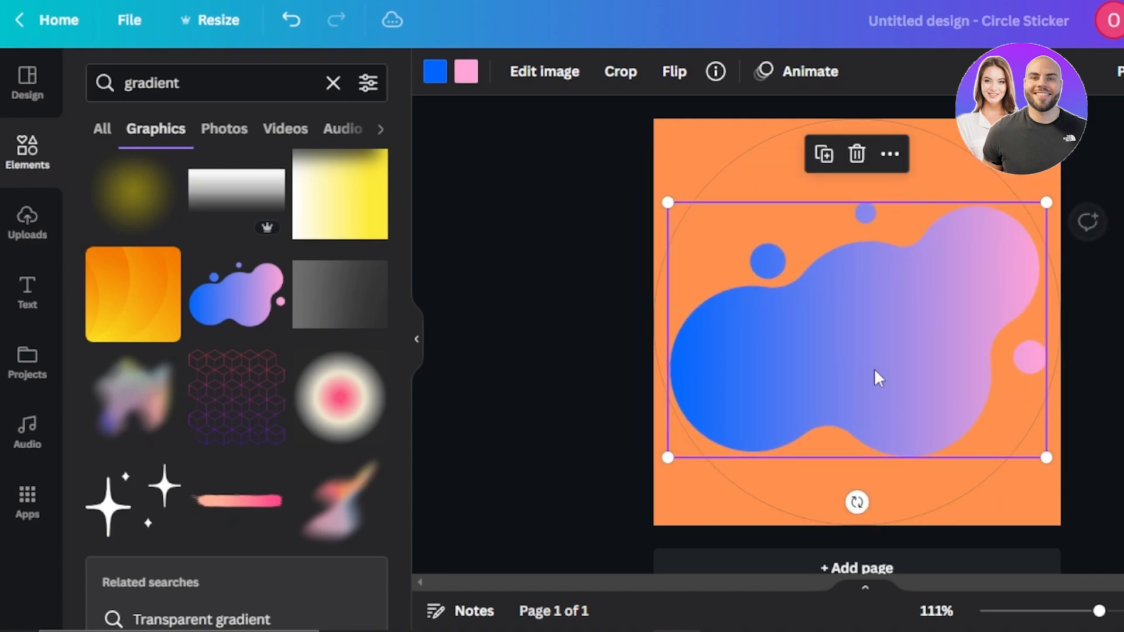
{"action": "left_click_drag", "start_coordinate": [667, 203], "coordinate": [694, 220]}
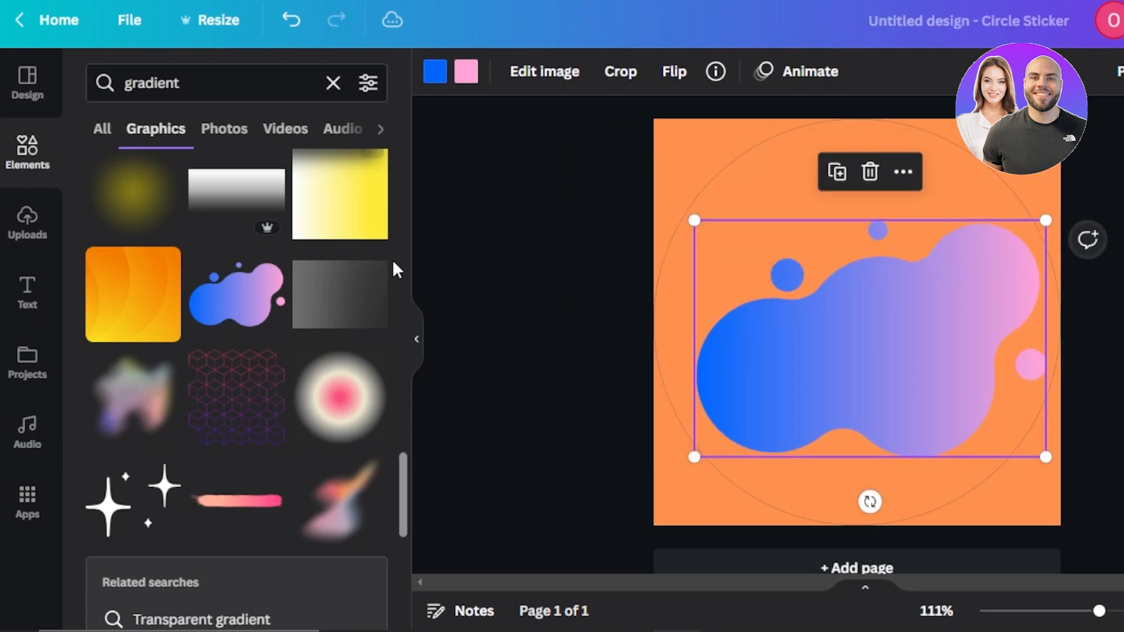
- Add the pink-to-yellow gradient circle graphic, enlarge it to about 74.5 by 74.5, and place it over the blob
{"action": "left_click_drag", "start_coordinate": [405, 461], "coordinate": [400, 571]}
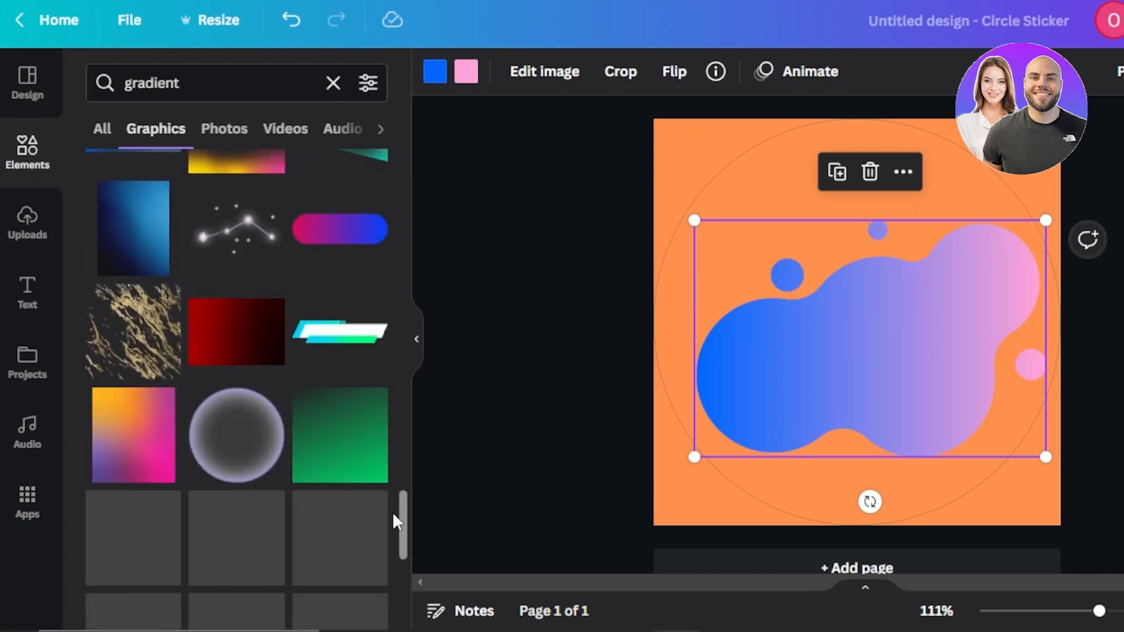
{"action": "left_click_drag", "start_coordinate": [402, 504], "coordinate": [402, 555]}
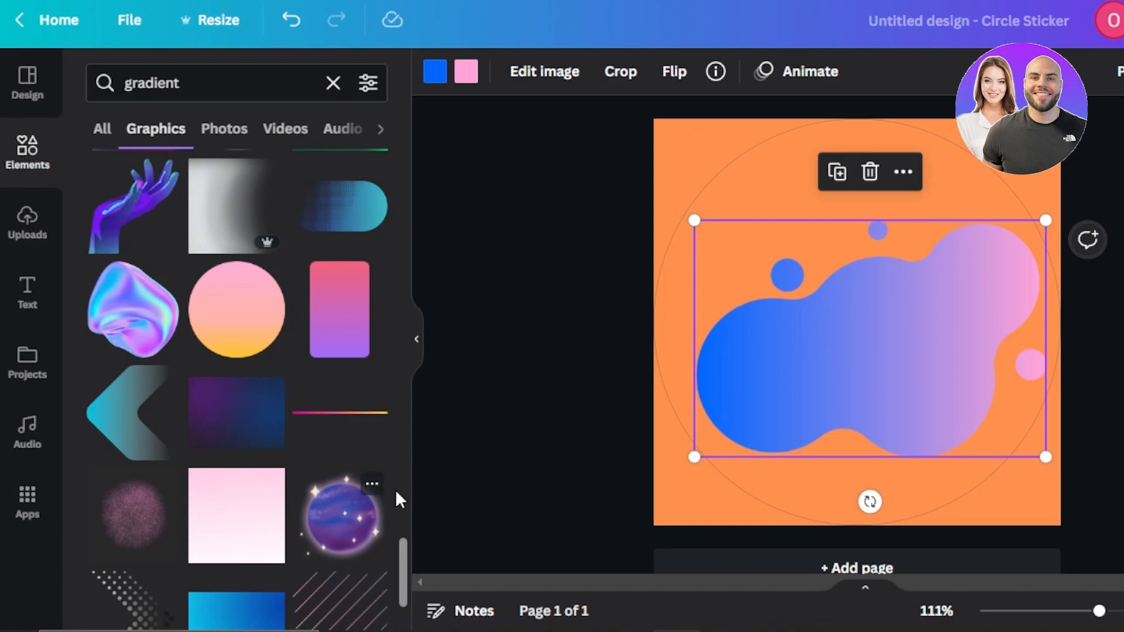
{"action": "left_click_drag", "start_coordinate": [874, 297], "coordinate": [861, 331]}
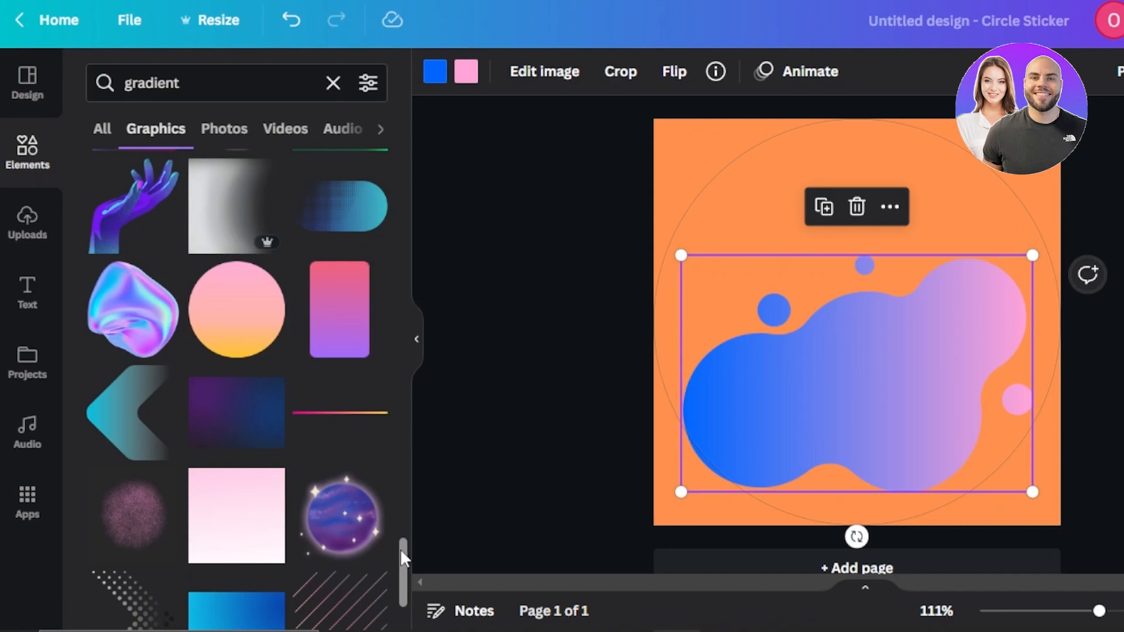
{"action": "left_click", "coordinate": [221, 326]}
{"action": "left_click_drag", "start_coordinate": [771, 239], "coordinate": [634, 100]}
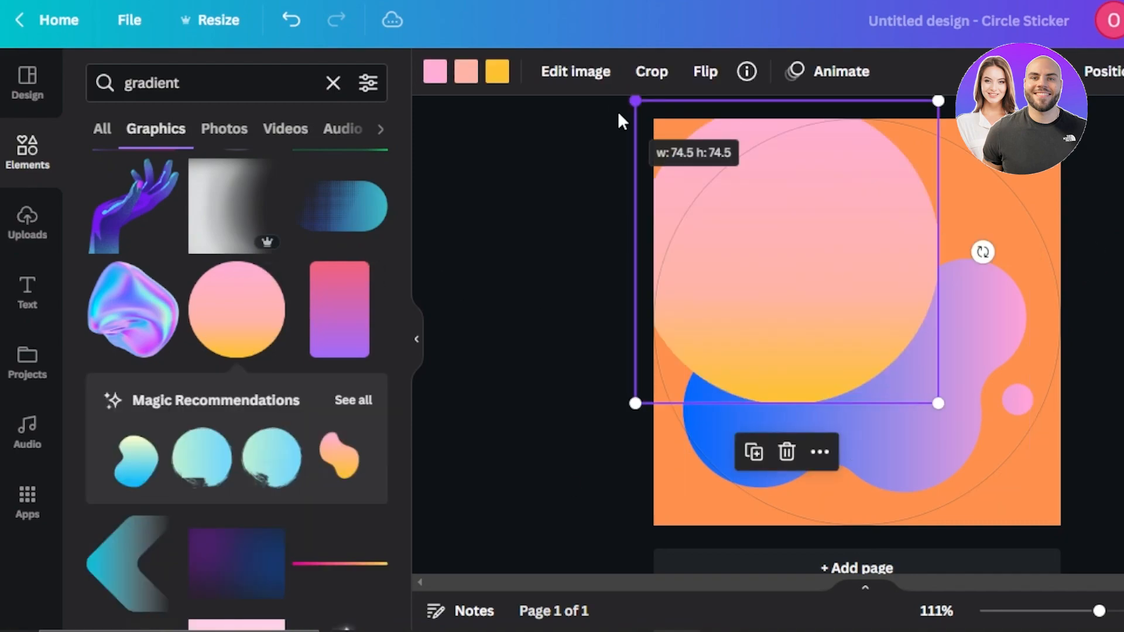
{"action": "left_click_drag", "start_coordinate": [747, 220], "coordinate": [816, 272]}
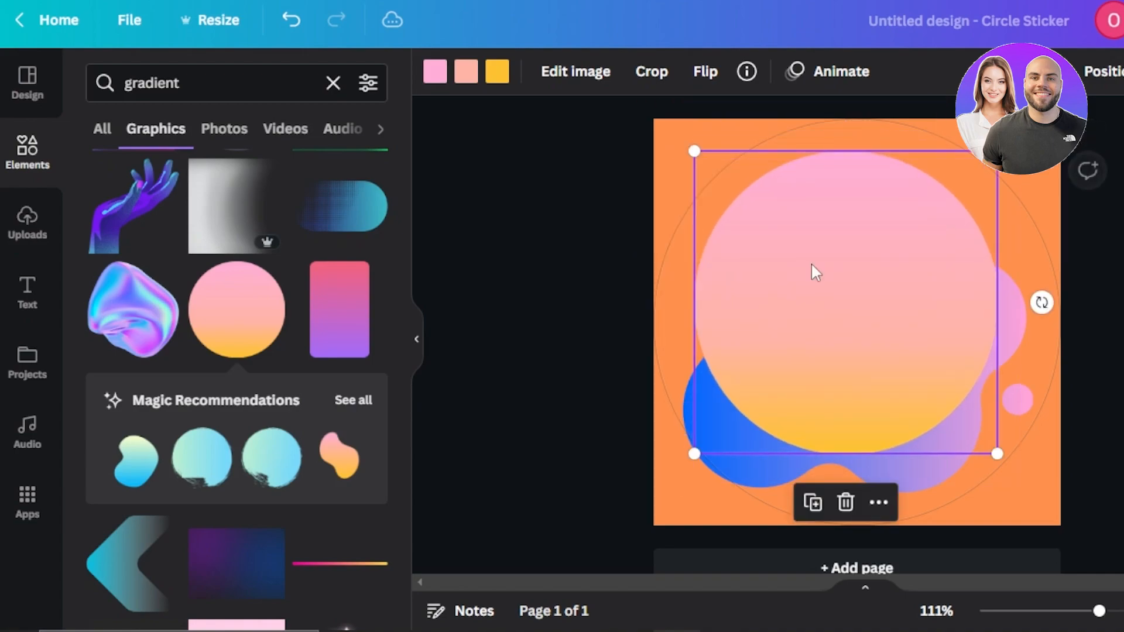
- Delete the blue-to-pink blob and enlarge the gradient circle so it fills the sticker's circular outline
{"action": "left_click", "coordinate": [726, 467]}
{"action": "left_click", "coordinate": [857, 208]}
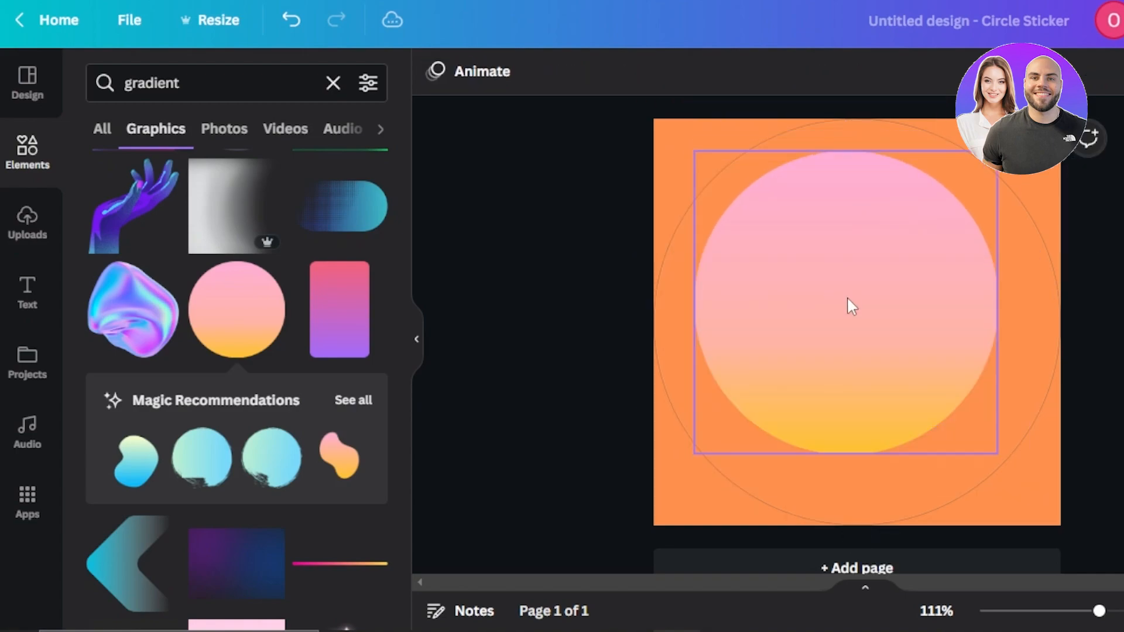
{"action": "left_click", "coordinate": [847, 296]}
{"action": "left_click_drag", "start_coordinate": [692, 153], "coordinate": [572, 108]}
{"action": "left_click_drag", "start_coordinate": [819, 263], "coordinate": [857, 345]}
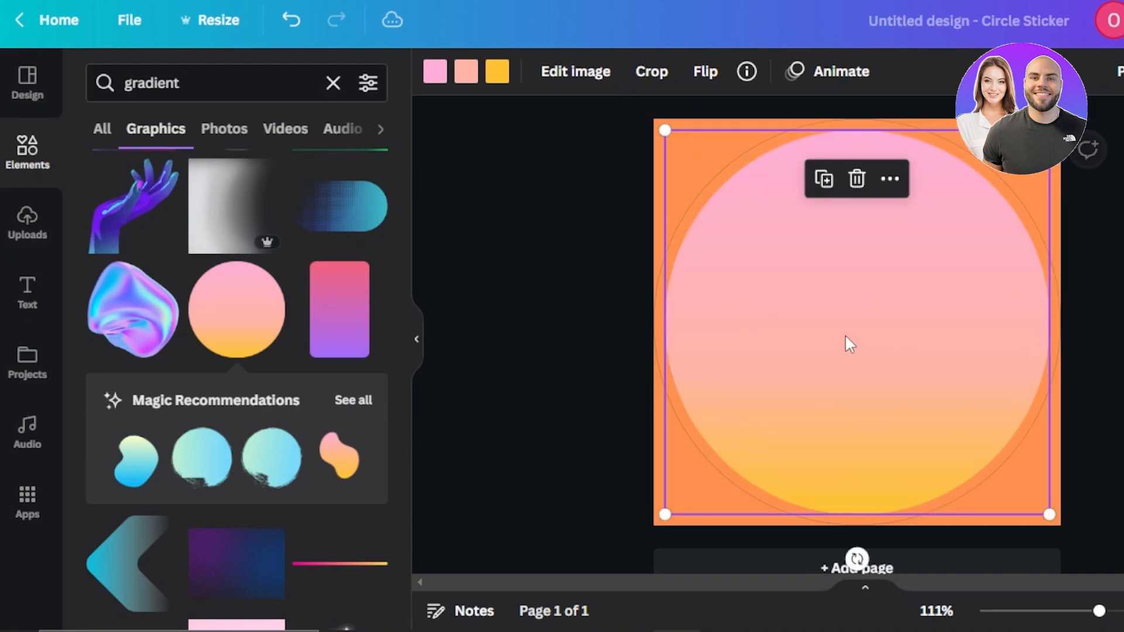
{"action": "left_click_drag", "start_coordinate": [662, 130], "coordinate": [656, 121]}
{"action": "left_click_drag", "start_coordinate": [814, 272], "coordinate": [821, 279]}
{"action": "left_click_drag", "start_coordinate": [651, 115], "coordinate": [654, 119]}
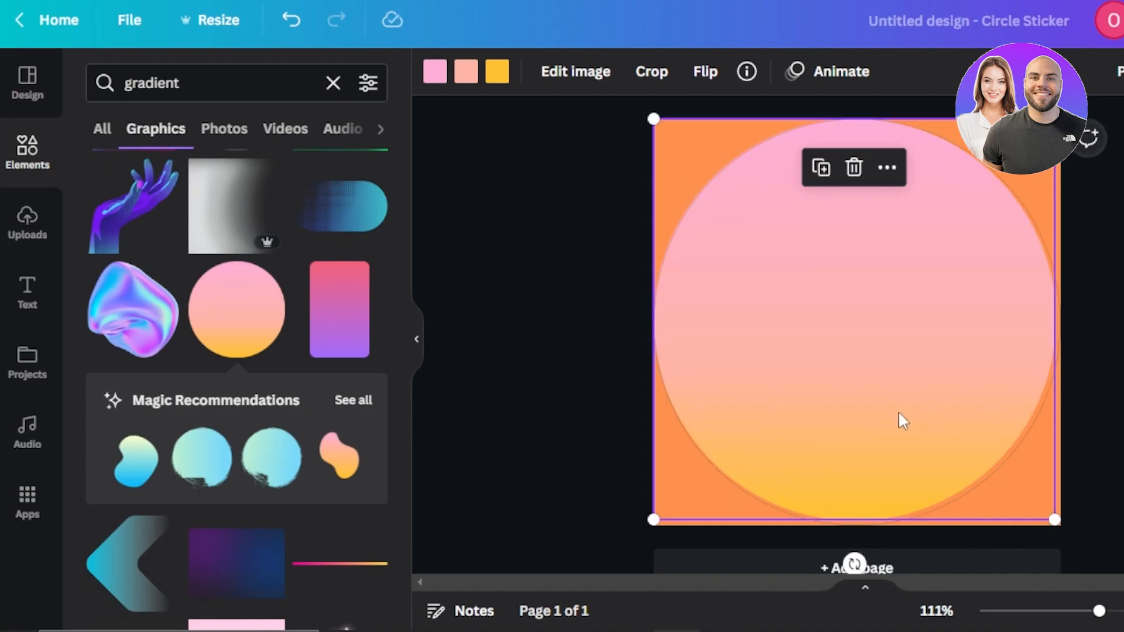
{"action": "left_click_drag", "start_coordinate": [899, 415], "coordinate": [902, 415]}
{"action": "left_click", "coordinate": [591, 269]}
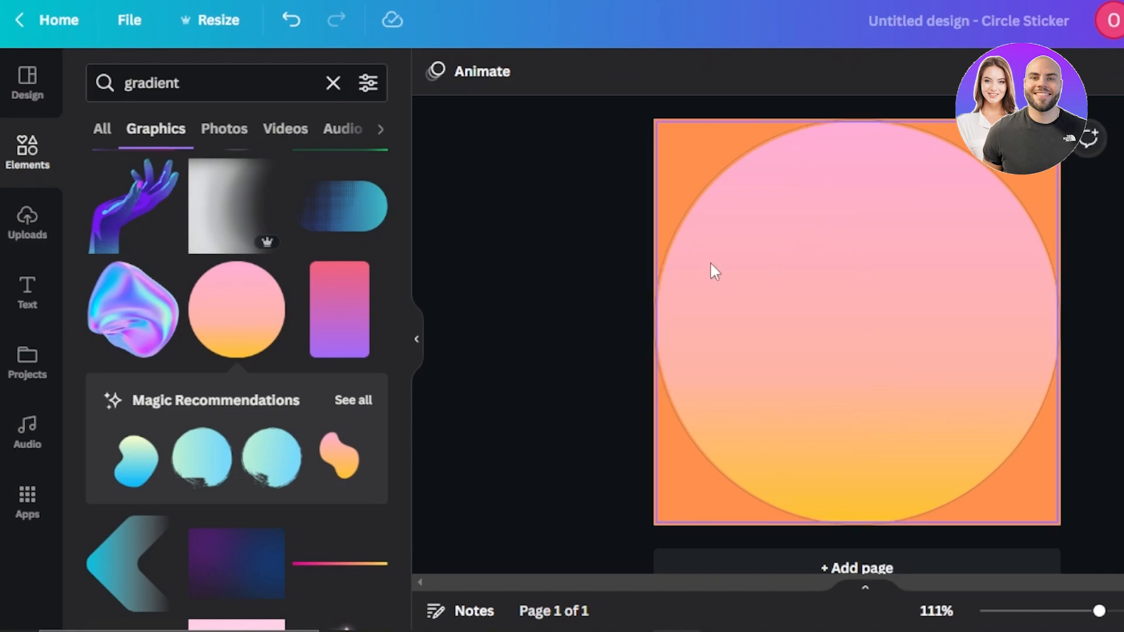
- Search the elements library for "planet" and show all matching graphics
{"action": "left_click", "coordinate": [23, 151]}
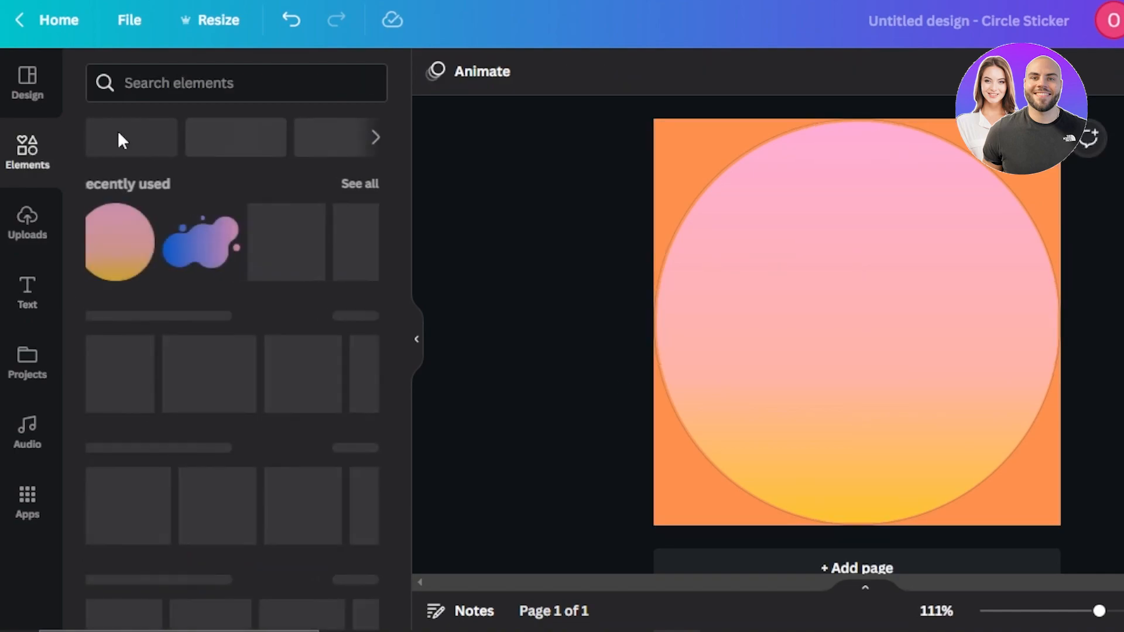
{"action": "left_click", "coordinate": [250, 87]}
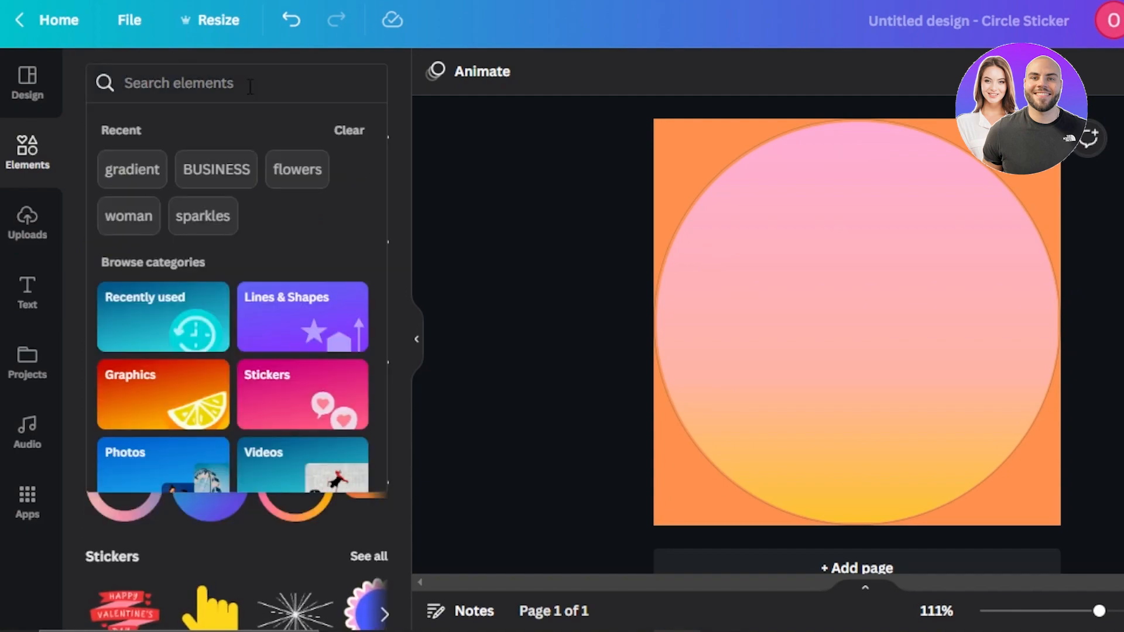
{"action": "type", "text": "plan"}
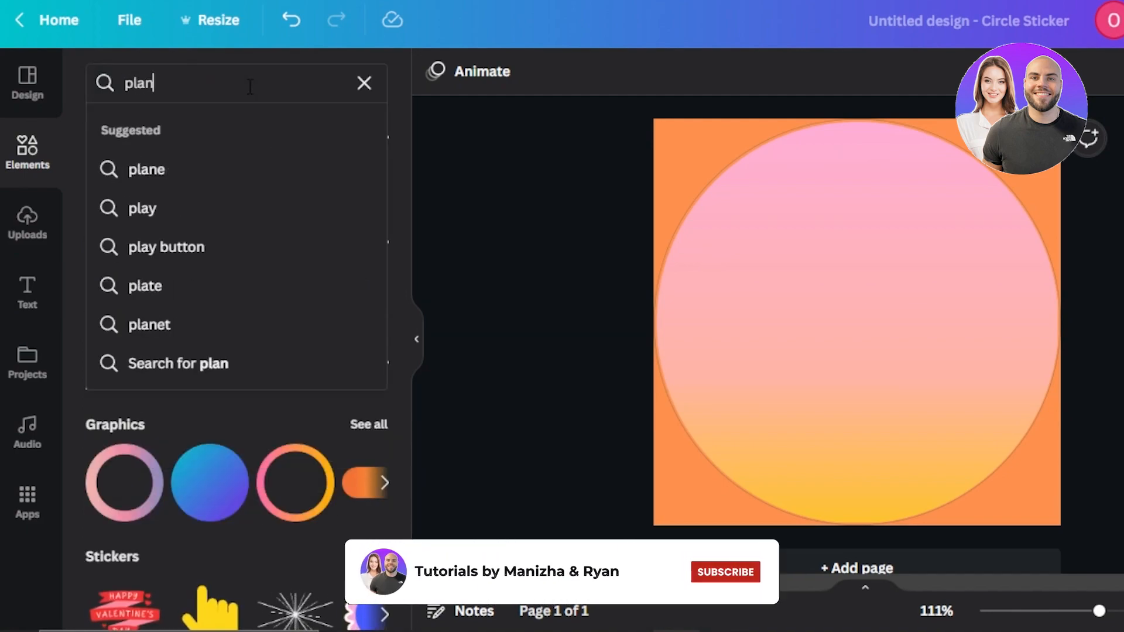
{"action": "type", "text": "et"}
{"action": "key", "text": "Return"}
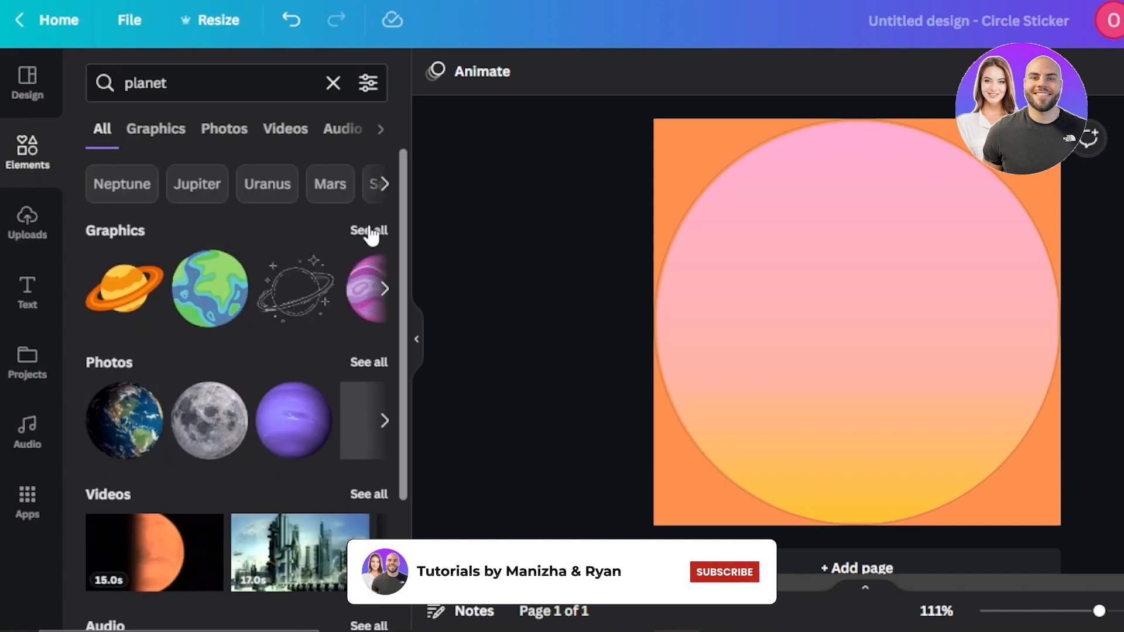
{"action": "left_click", "coordinate": [369, 231]}
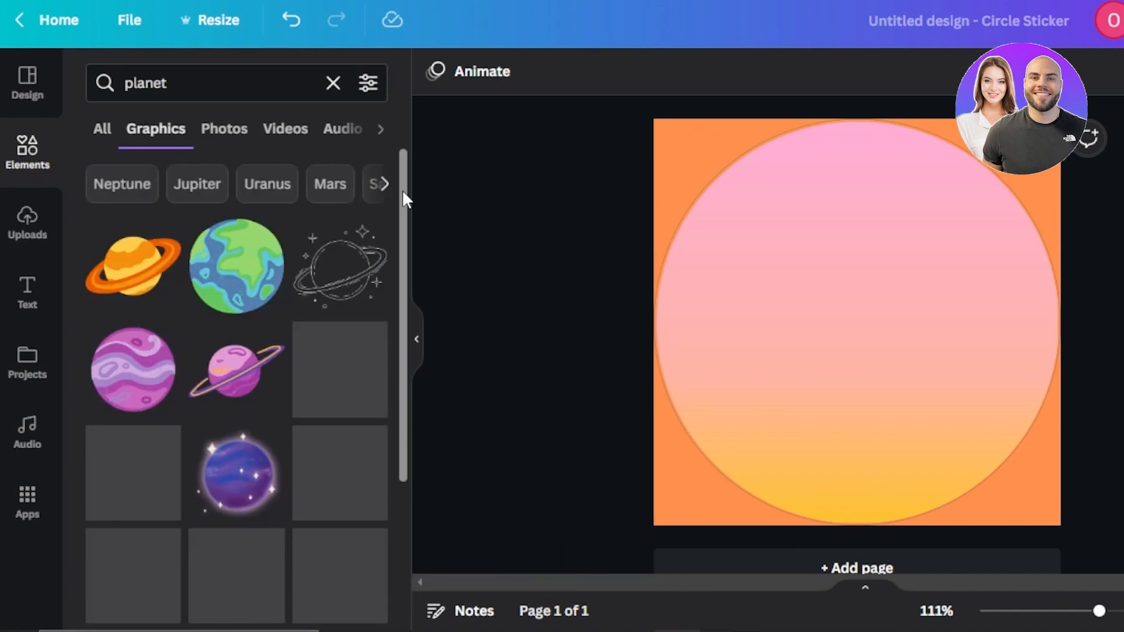
- Add the pink-and-orange watercolour planet graphic, enlarge it, and centre it over the gradient circle
{"action": "left_click_drag", "start_coordinate": [402, 192], "coordinate": [398, 286]}
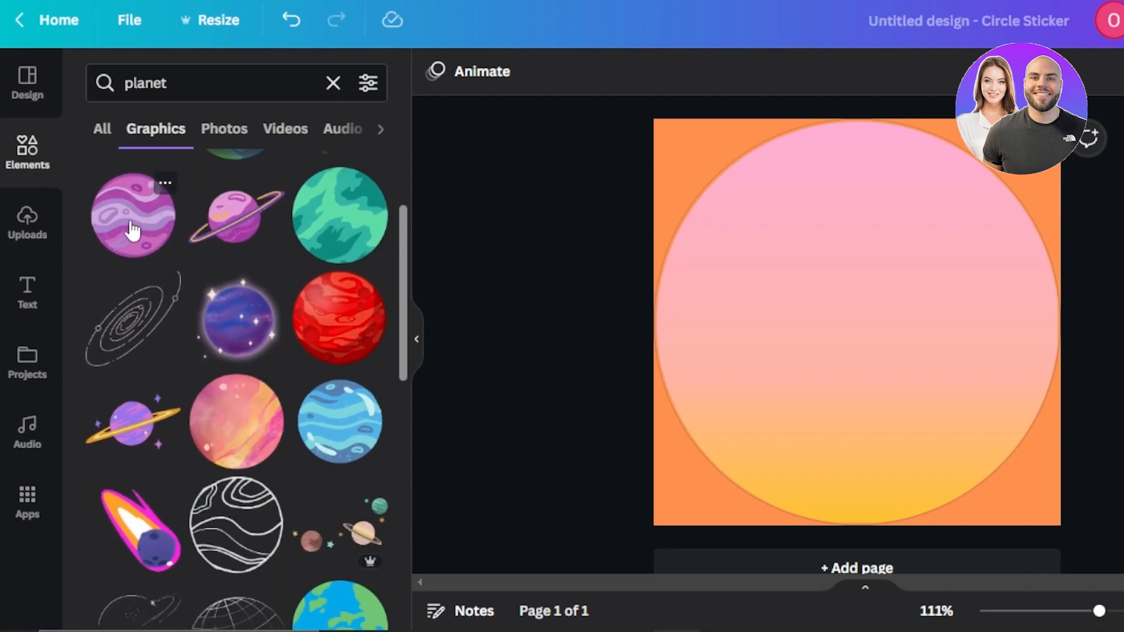
{"action": "left_click_drag", "start_coordinate": [402, 265], "coordinate": [401, 423]}
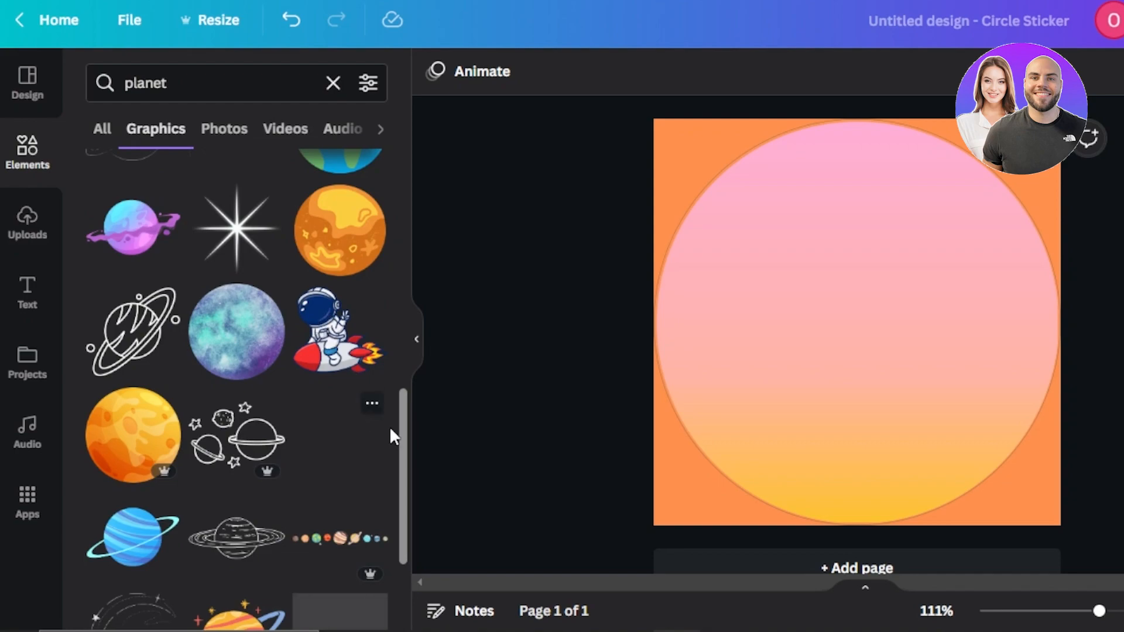
{"action": "left_click_drag", "start_coordinate": [405, 427], "coordinate": [416, 374]}
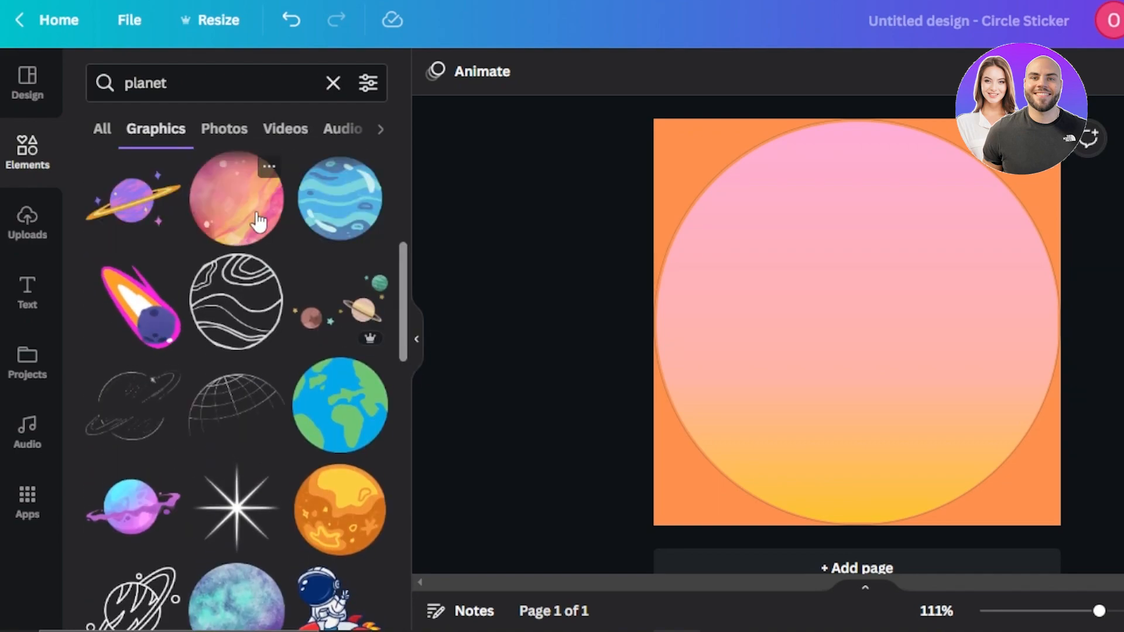
{"action": "left_click", "coordinate": [256, 219]}
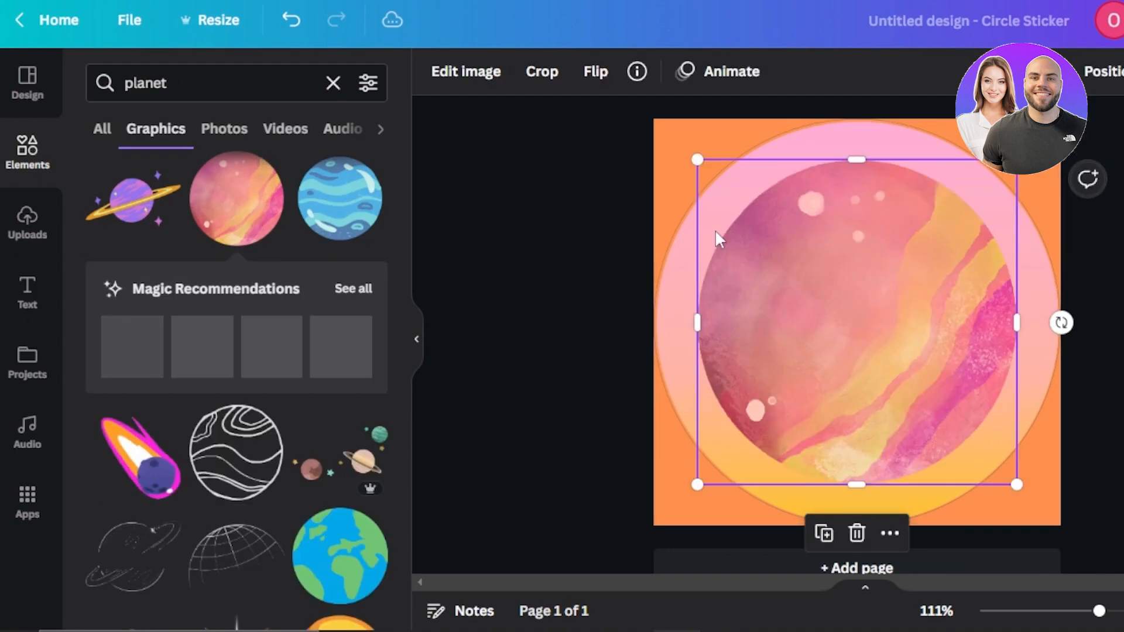
{"action": "left_click_drag", "start_coordinate": [694, 161], "coordinate": [646, 112]}
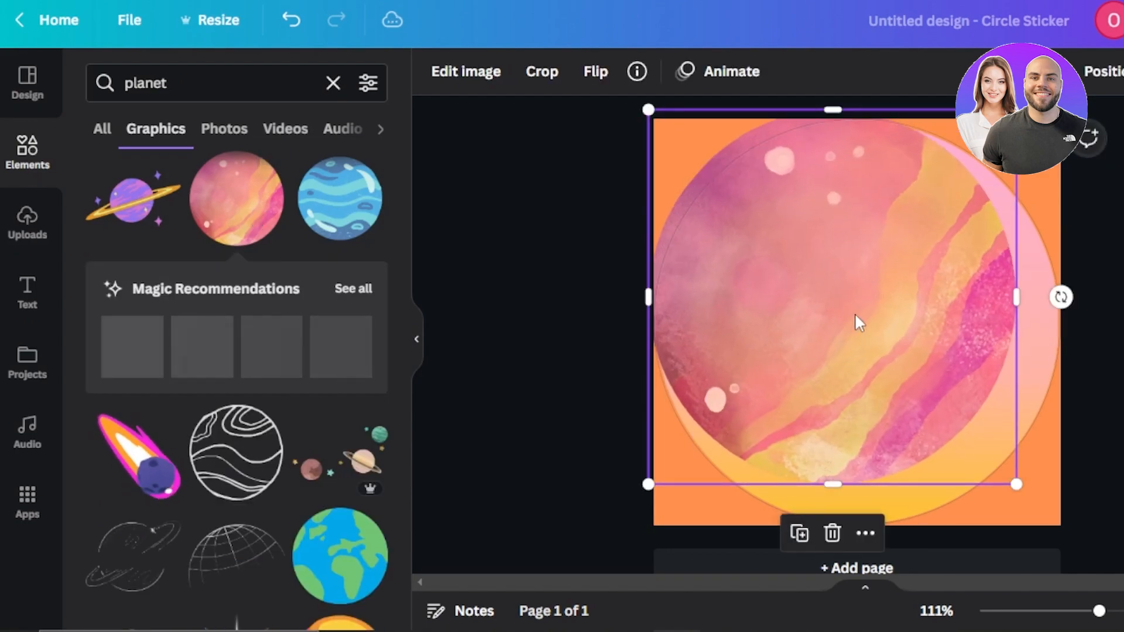
{"action": "left_click_drag", "start_coordinate": [877, 330], "coordinate": [889, 354]}
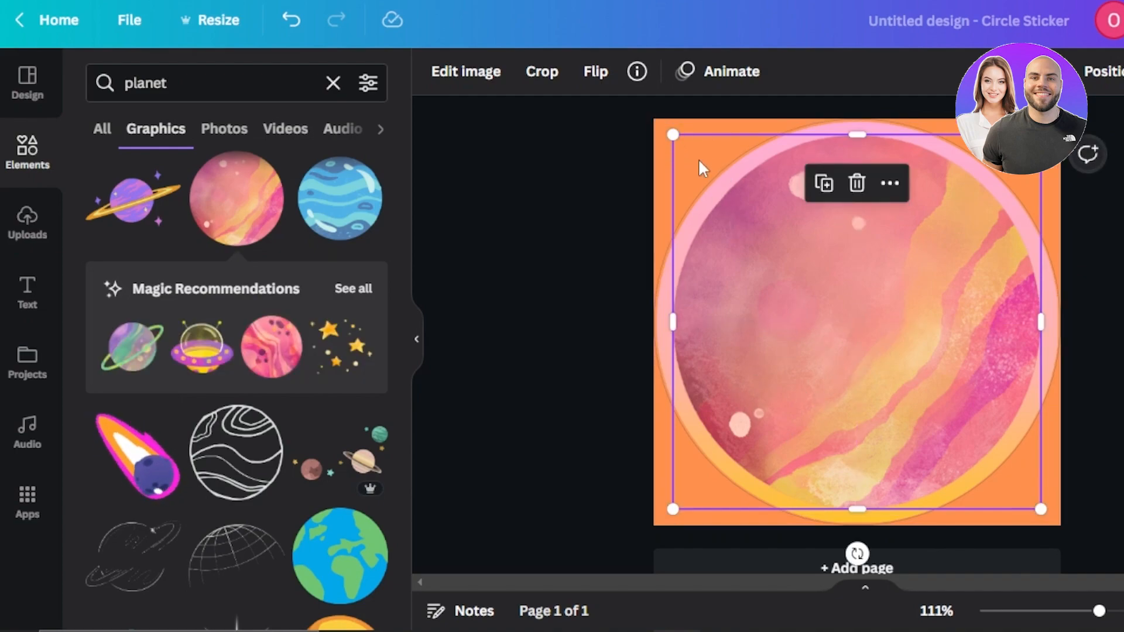
- Adjust the watercolour planet's size, shrinking it well inside the gradient circle, and re-centre it horizontally
{"action": "left_click_drag", "start_coordinate": [666, 131], "coordinate": [634, 119]}
{"action": "left_click_drag", "start_coordinate": [849, 327], "coordinate": [861, 339]}
{"action": "left_click_drag", "start_coordinate": [667, 139], "coordinate": [759, 283]}
{"action": "left_click_drag", "start_coordinate": [937, 397], "coordinate": [880, 342]}
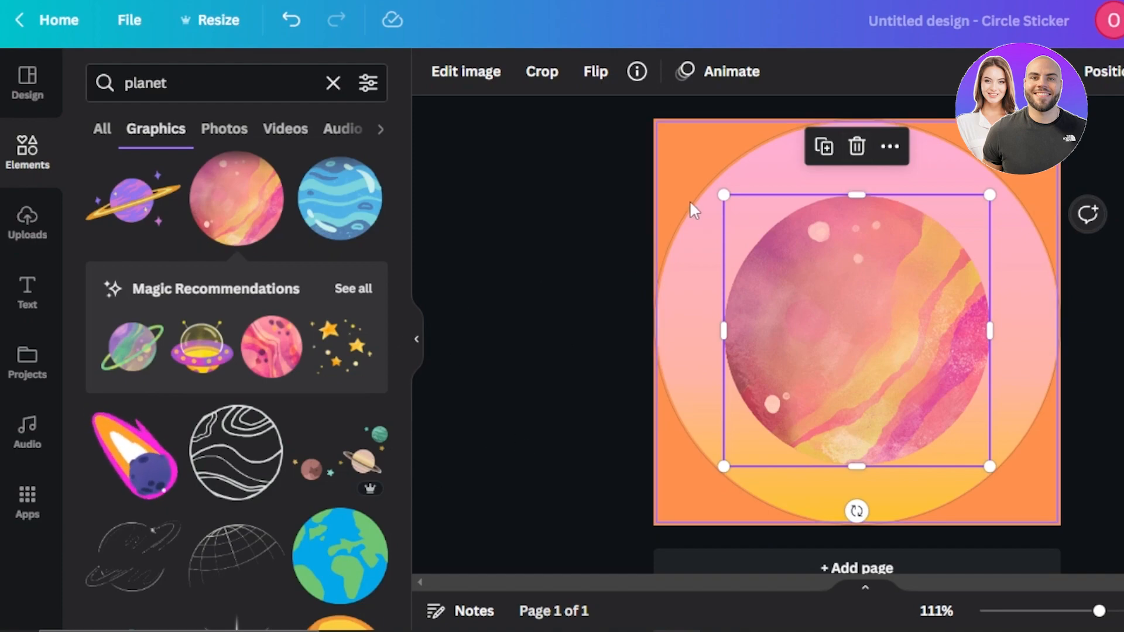
- Delete the watercolour planet and the gradient circle from the sticker
{"action": "left_click", "coordinate": [857, 145]}
{"action": "left_click", "coordinate": [719, 170]}
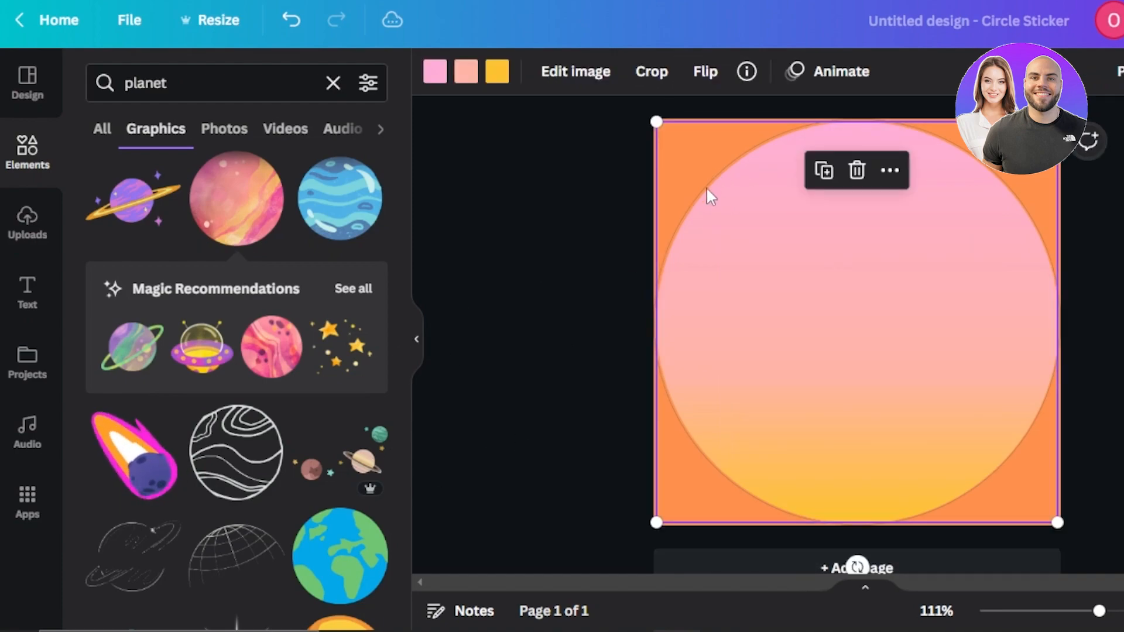
{"action": "left_click", "coordinate": [857, 170]}
- Change the sticker's background to the light pink custom colour #FFA5A5
{"action": "left_click", "coordinate": [688, 153]}
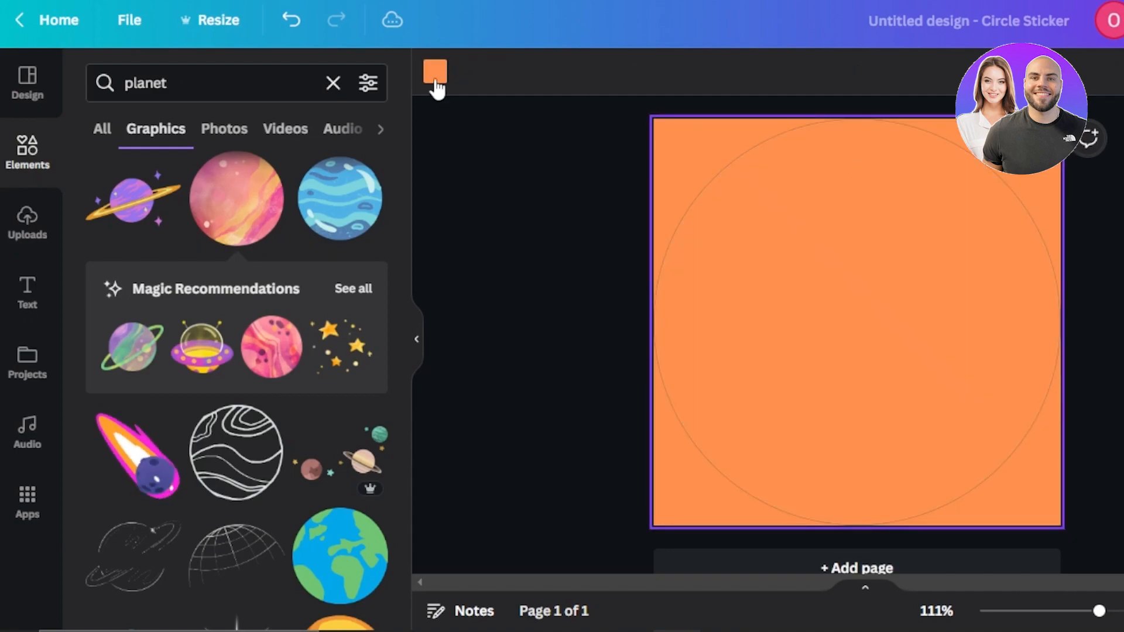
{"action": "left_click", "coordinate": [437, 75]}
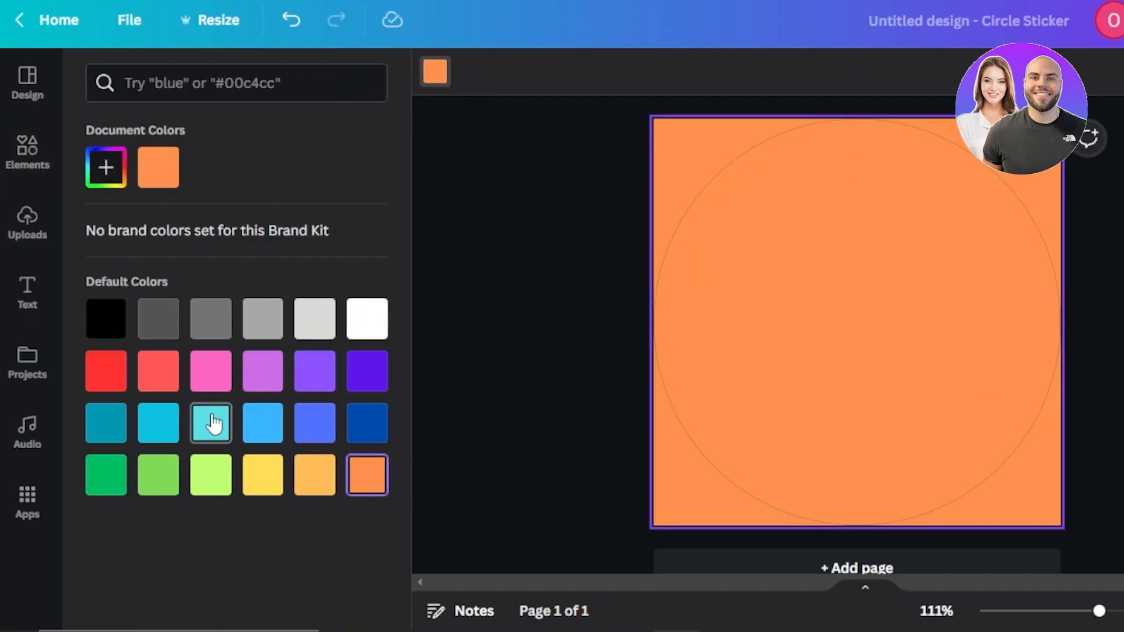
{"action": "left_click", "coordinate": [164, 373]}
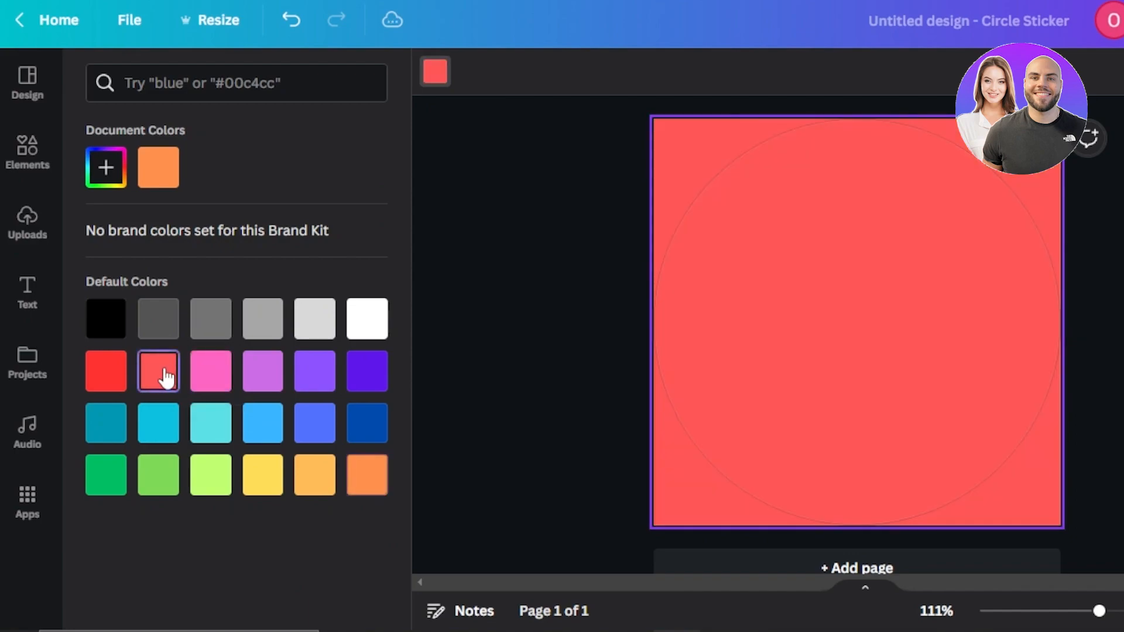
{"action": "left_click", "coordinate": [106, 173]}
{"action": "left_click_drag", "start_coordinate": [279, 216], "coordinate": [198, 204]}
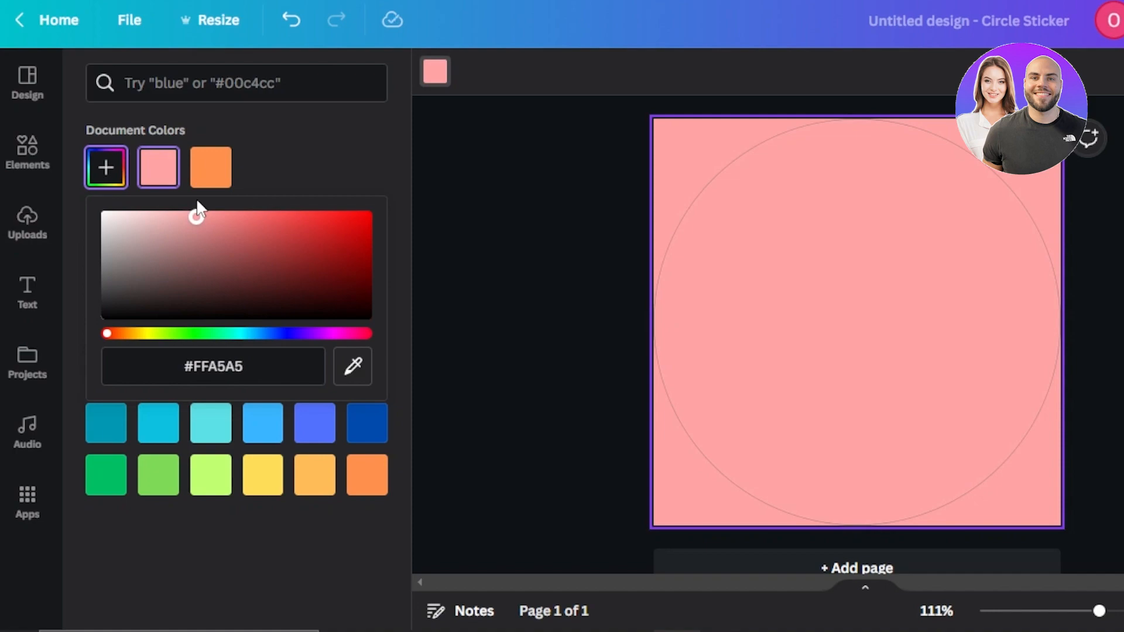
- Reopen the recent "planet" search in the elements library and limit the results to graphics
{"action": "left_click", "coordinate": [30, 154]}
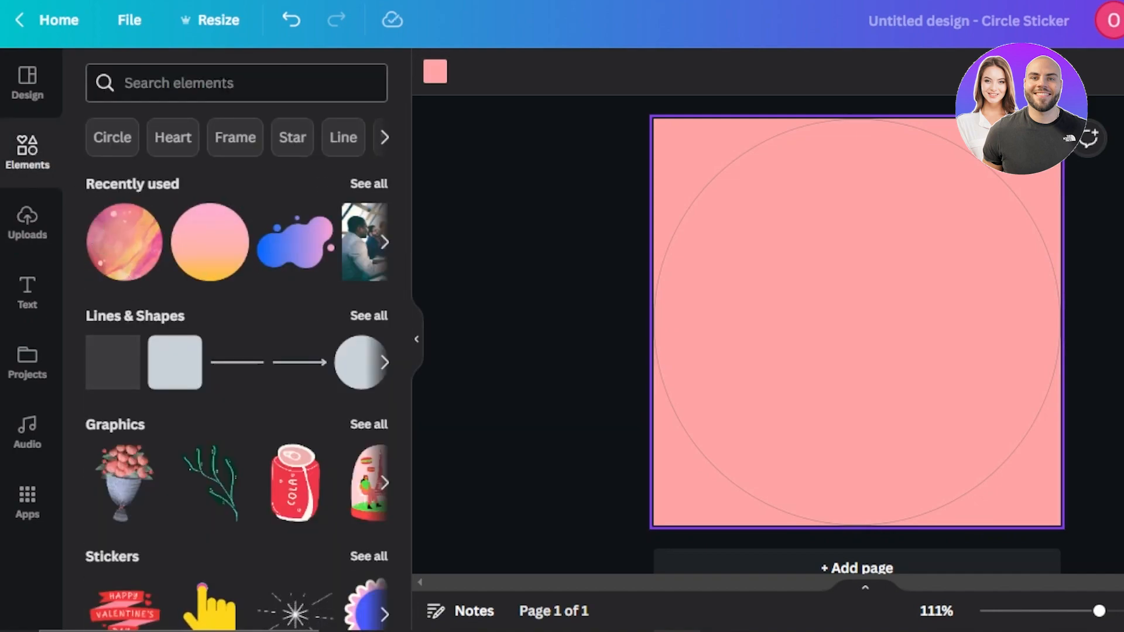
{"action": "left_click", "coordinate": [181, 82]}
{"action": "left_click", "coordinate": [125, 168]}
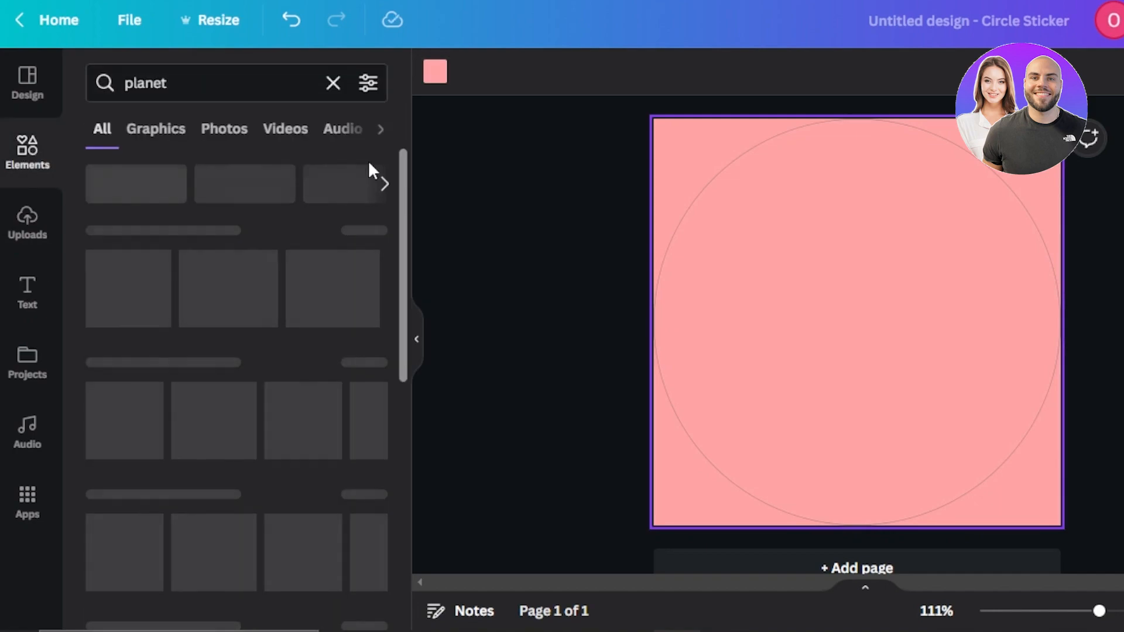
{"action": "left_click", "coordinate": [151, 131]}
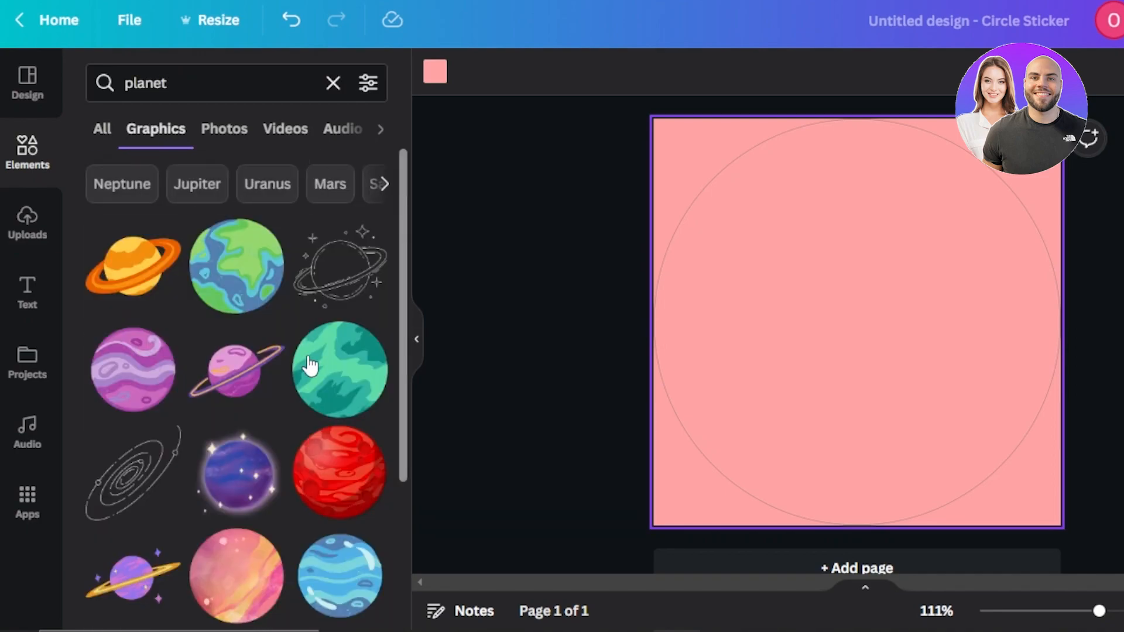
- Add the orange-and-yellow planet graphic and enlarge it to nearly fill the sticker's circular outline
{"action": "left_click_drag", "start_coordinate": [403, 196], "coordinate": [404, 374]}
{"action": "left_click", "coordinate": [341, 463]}
{"action": "left_click_drag", "start_coordinate": [777, 246], "coordinate": [961, 385]}
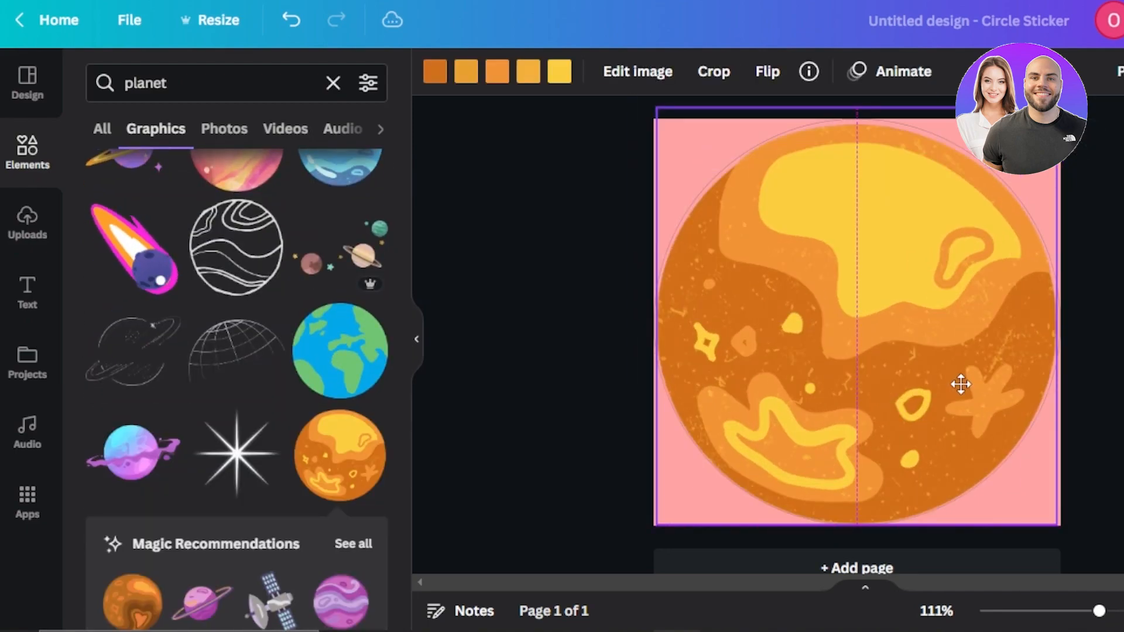
{"action": "left_click", "coordinate": [1099, 391]}
{"action": "left_click", "coordinate": [966, 369]}
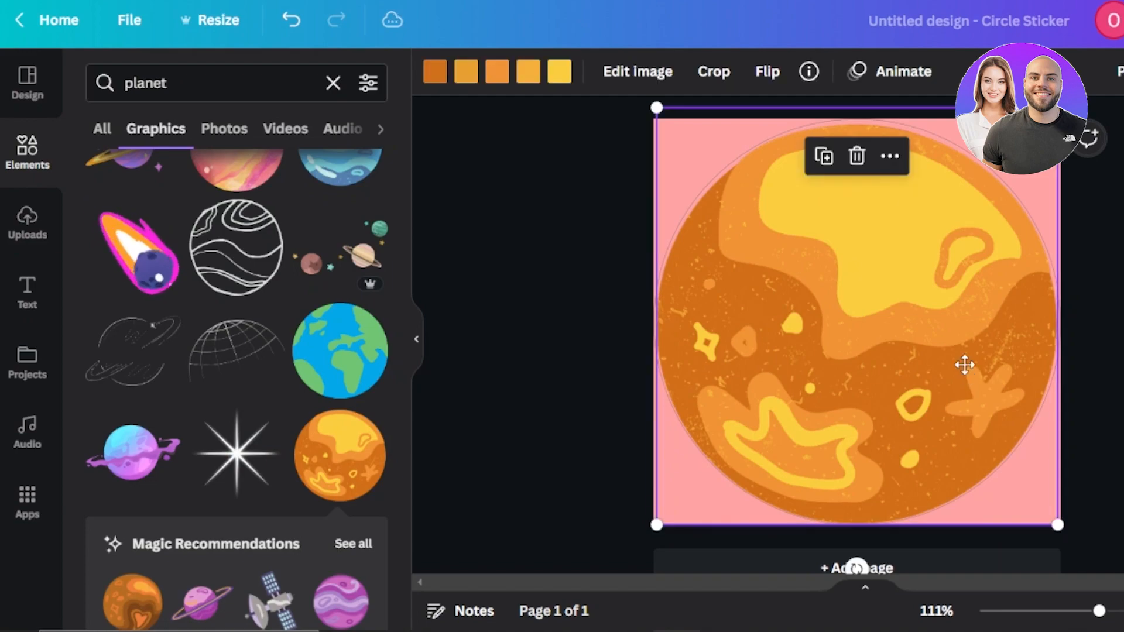
- Enlarge the orange planet slightly and align it exactly with the sticker's circular outline
{"action": "left_click", "coordinate": [906, 389]}
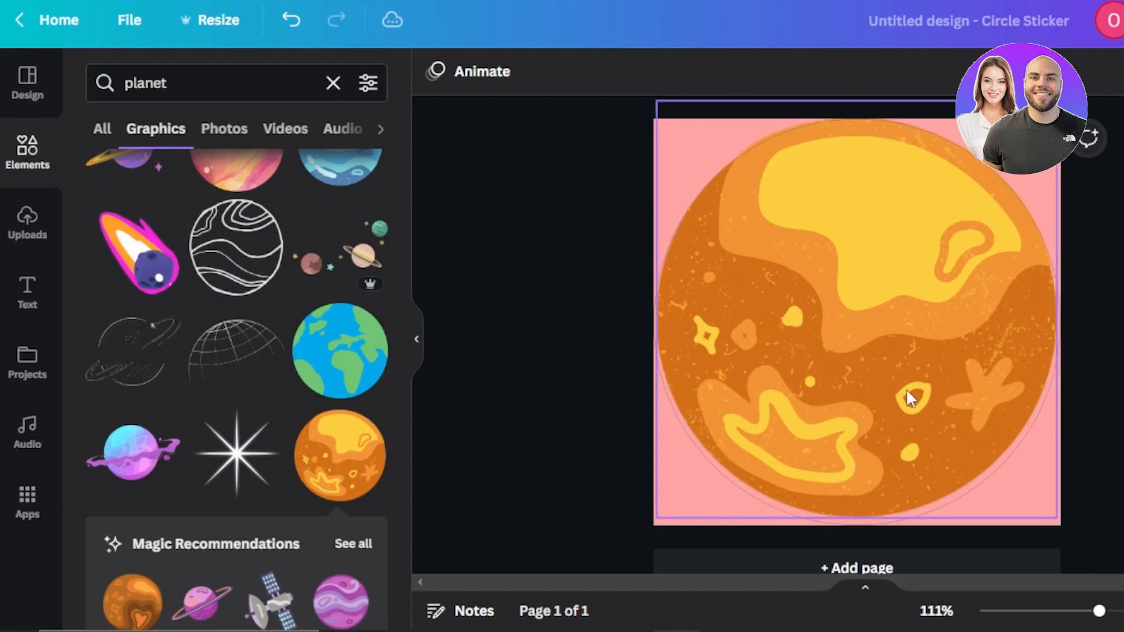
{"action": "left_click_drag", "start_coordinate": [656, 519], "coordinate": [649, 525]}
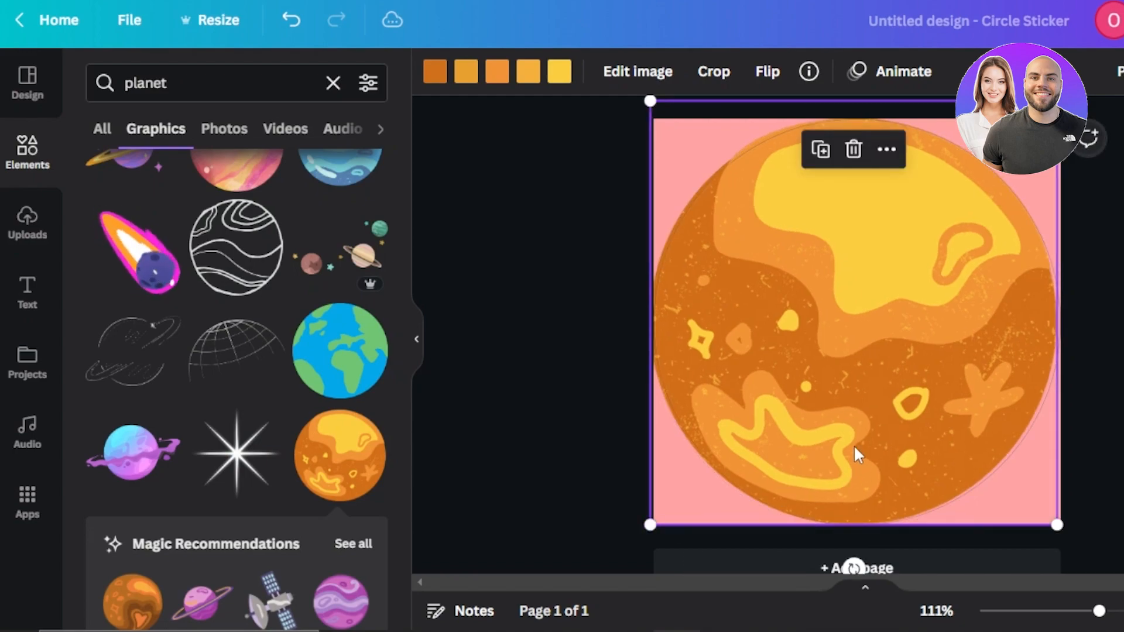
{"action": "left_click_drag", "start_coordinate": [838, 402], "coordinate": [844, 403]}
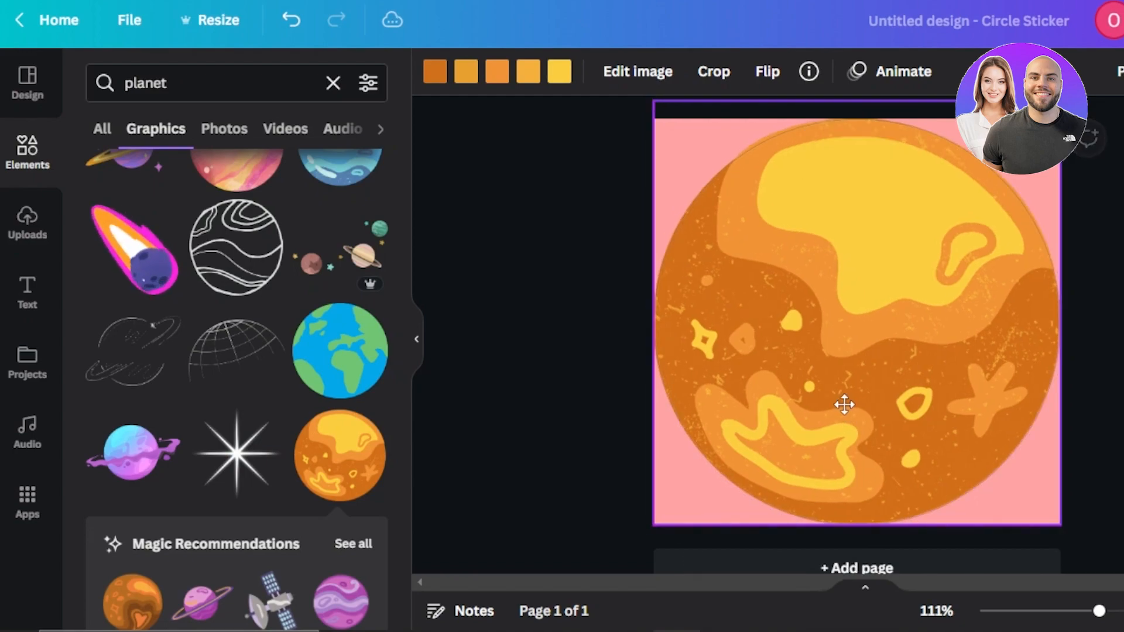
{"action": "left_click", "coordinate": [1097, 465]}
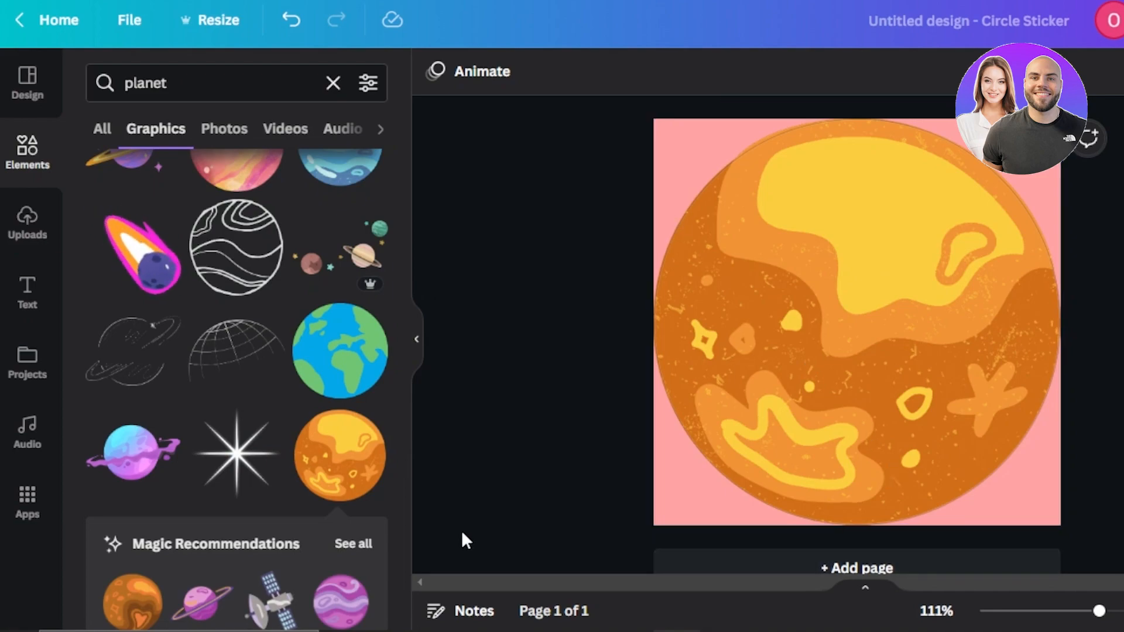
- Add a second page to the design and set its background to white
{"action": "left_click_drag", "start_coordinate": [402, 316], "coordinate": [402, 480]}
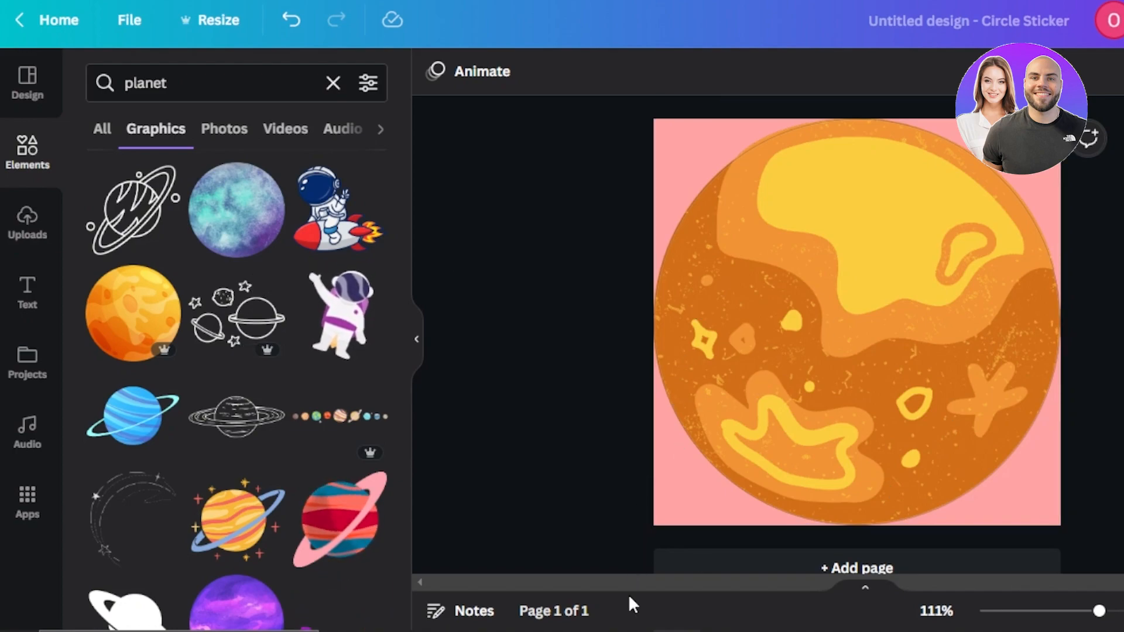
{"action": "left_click", "coordinate": [724, 569]}
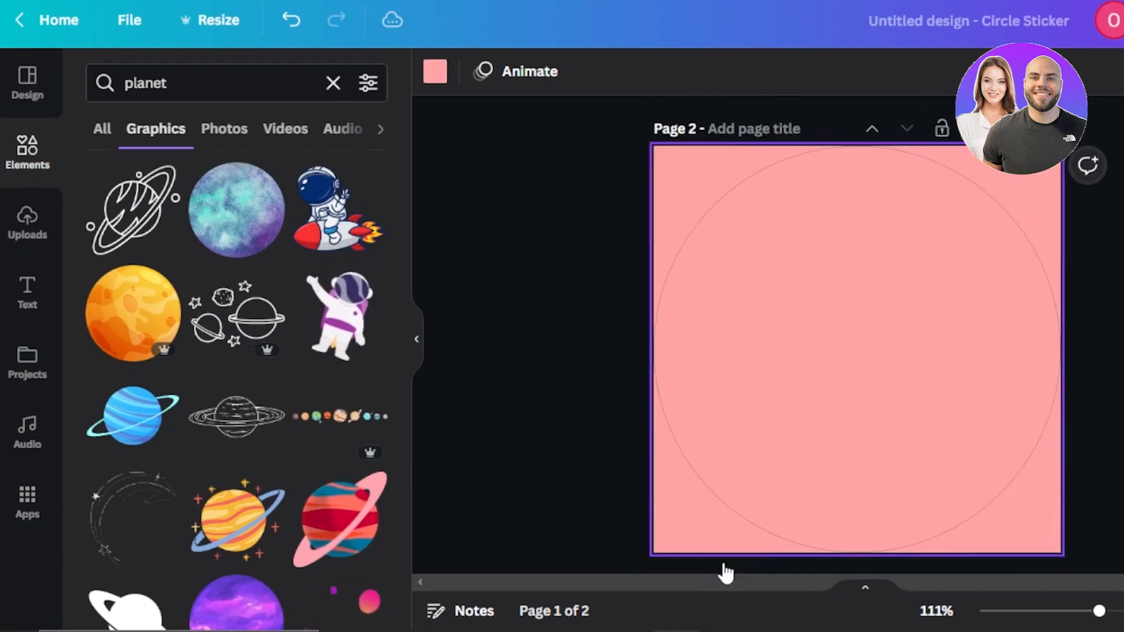
{"action": "left_click", "coordinate": [27, 82]}
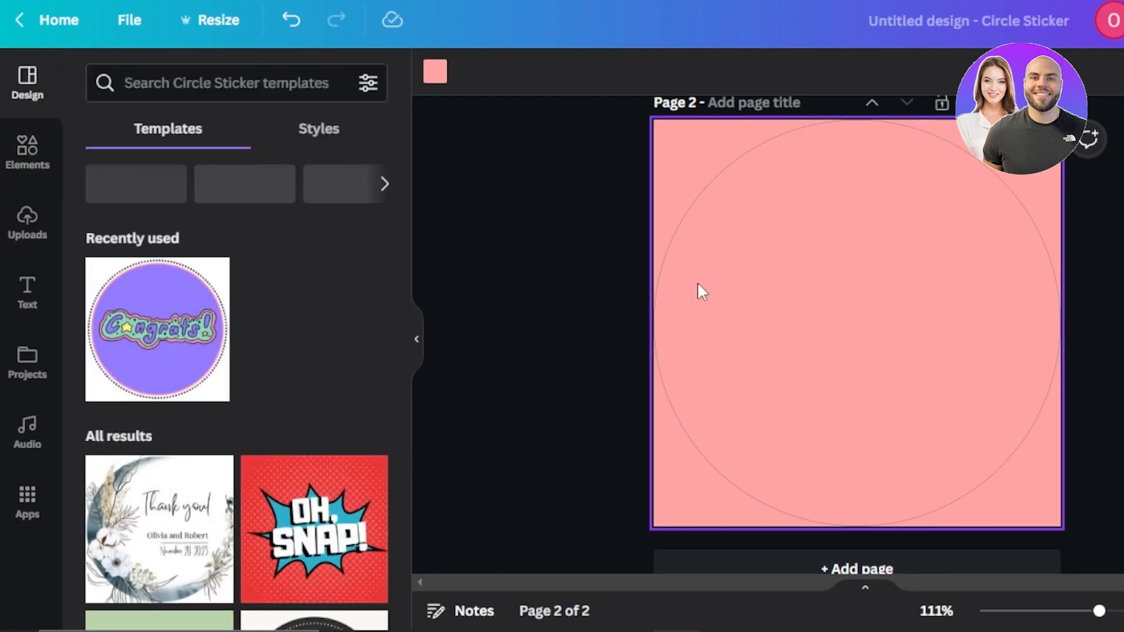
{"action": "left_click", "coordinate": [435, 72]}
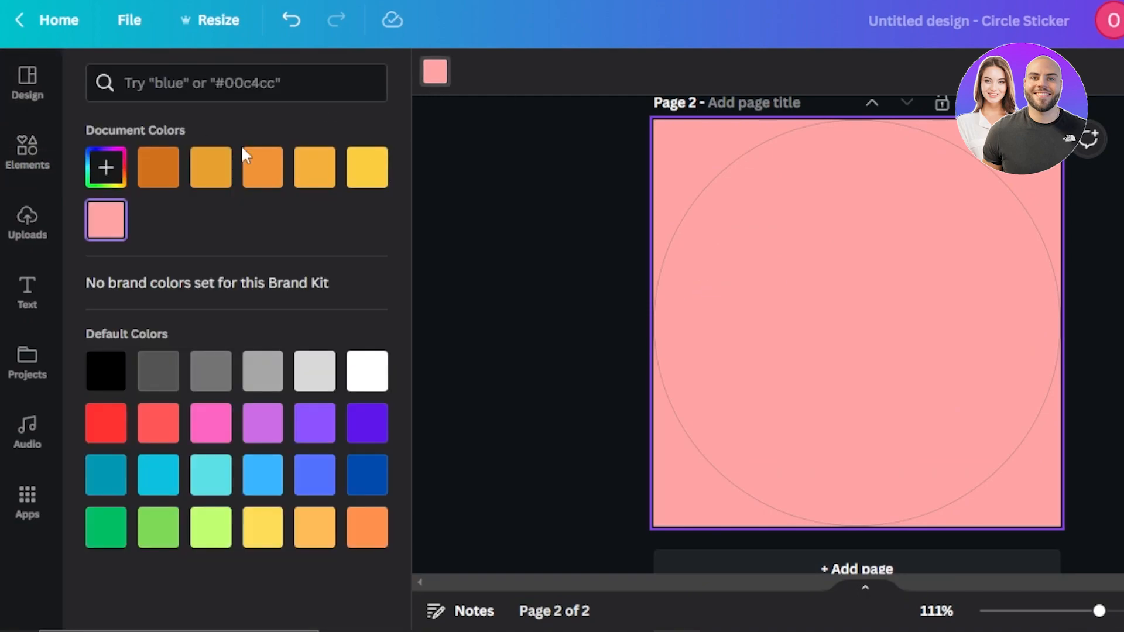
{"action": "left_click", "coordinate": [367, 371]}
{"action": "left_click", "coordinate": [614, 279]}
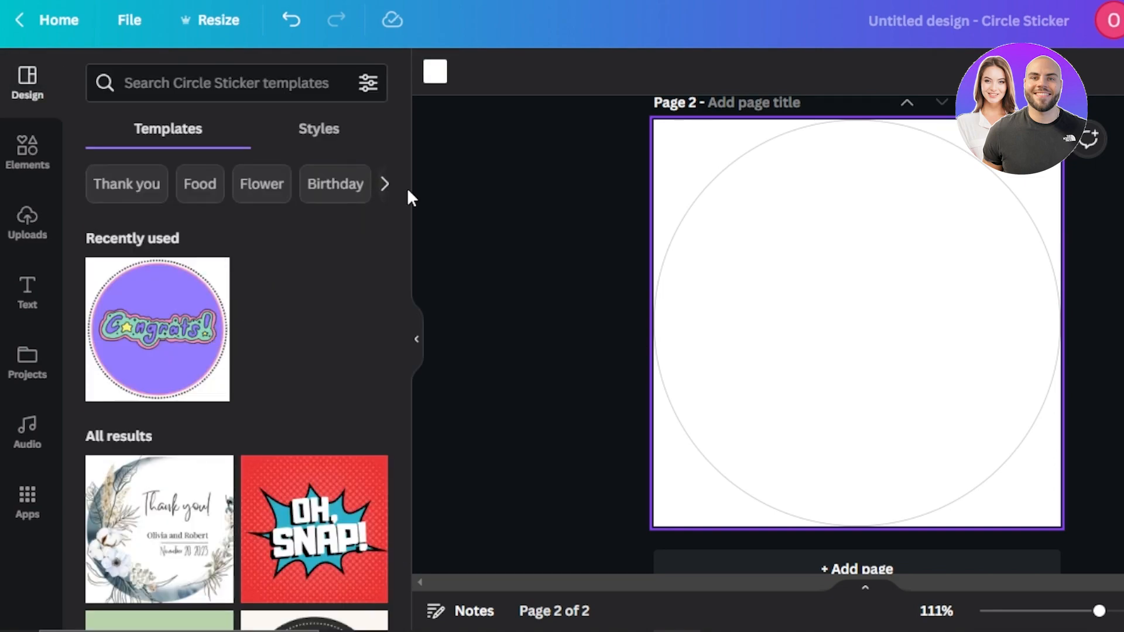
- Apply the red comic-style "OH, SNAP!" template to the second page and delete its "SNAP!" text
{"action": "left_click_drag", "start_coordinate": [404, 201], "coordinate": [409, 268]}
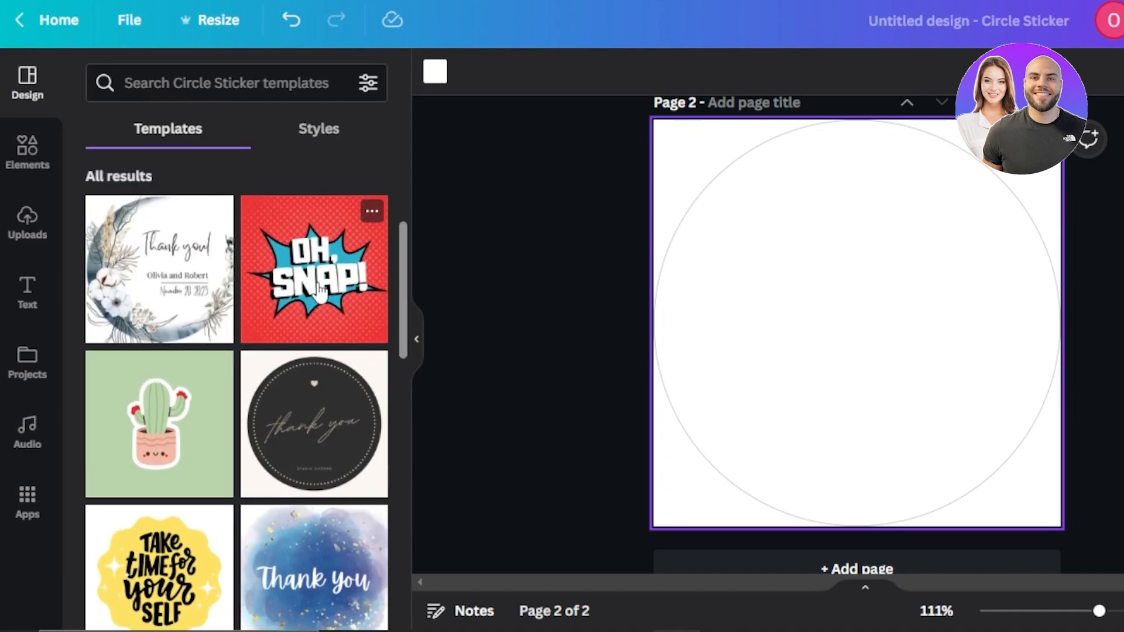
{"action": "left_click", "coordinate": [318, 289]}
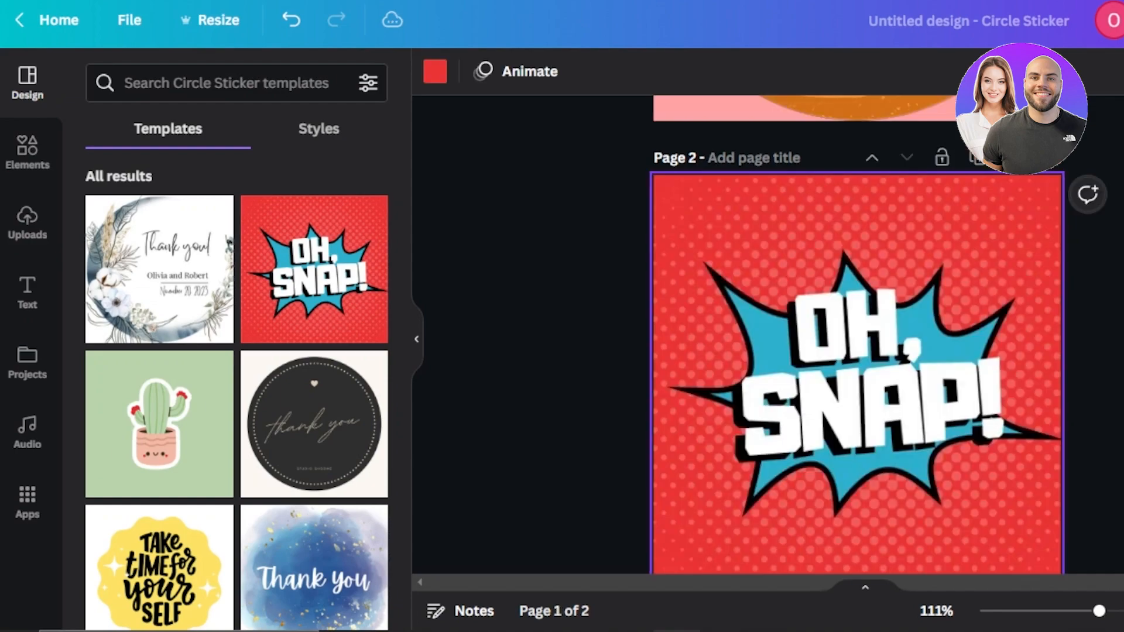
{"action": "left_click", "coordinate": [838, 346]}
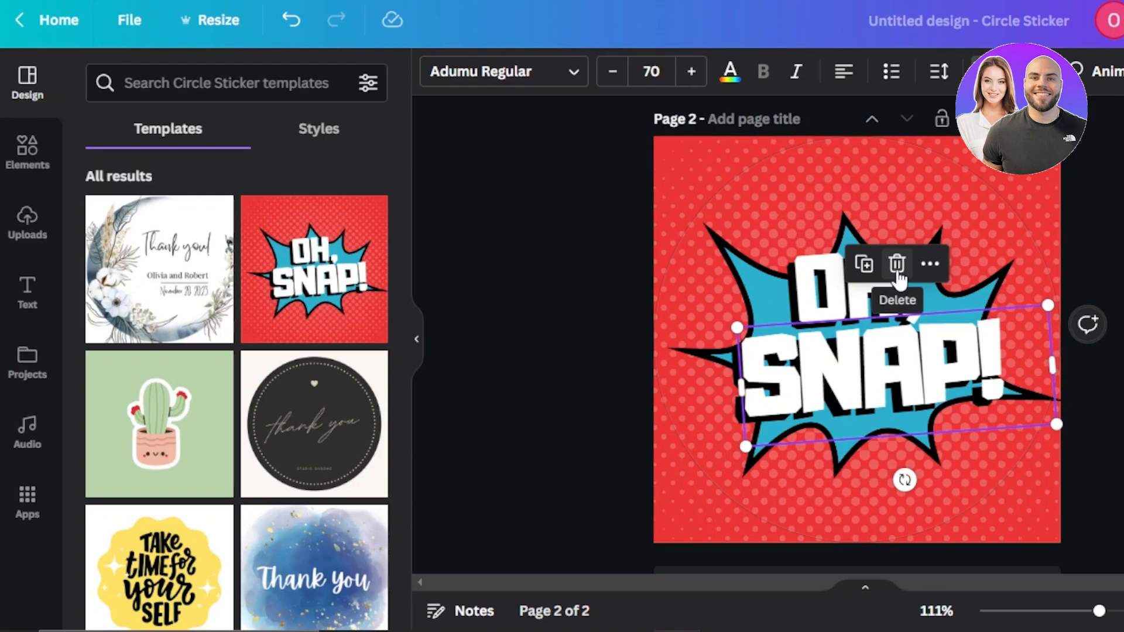
{"action": "left_click", "coordinate": [897, 264]}
- Replace the remaining "OH," text with "WOW" and widen its text box
{"action": "left_click", "coordinate": [859, 305]}
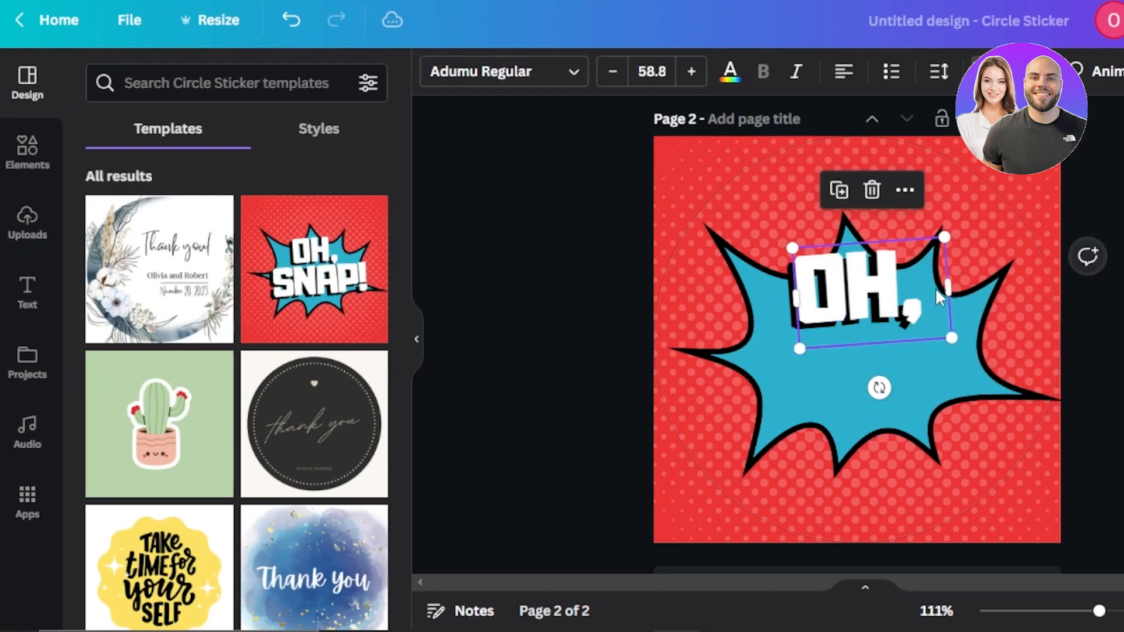
{"action": "double_click", "coordinate": [935, 287]}
{"action": "key", "text": "BackSpace"}
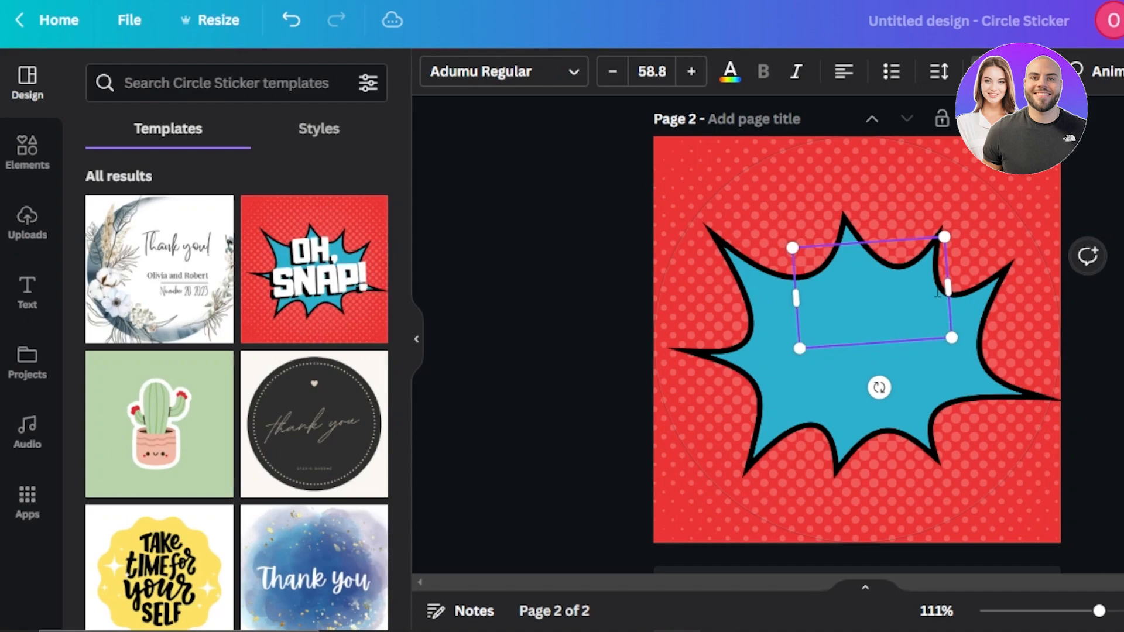
{"action": "type", "text": "WOW"}
{"action": "left_click_drag", "start_coordinate": [970, 224], "coordinate": [1012, 224]}
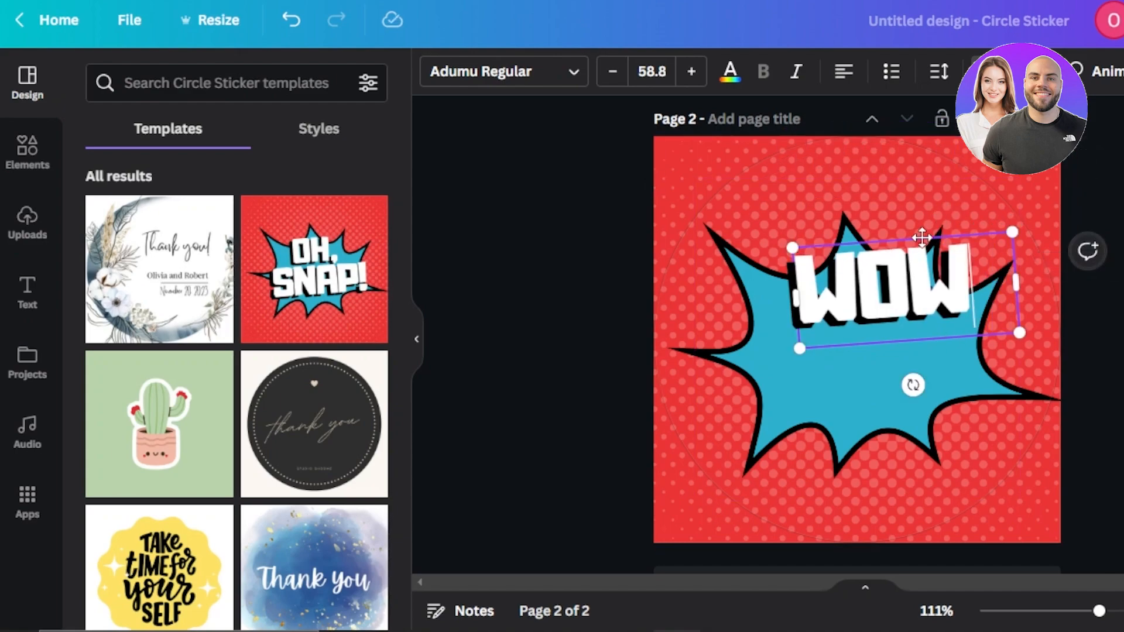
- Enlarge the "WOW" text to about size 86.4 and position it over the middle of the blue burst
{"action": "left_click_drag", "start_coordinate": [922, 236], "coordinate": [887, 287]}
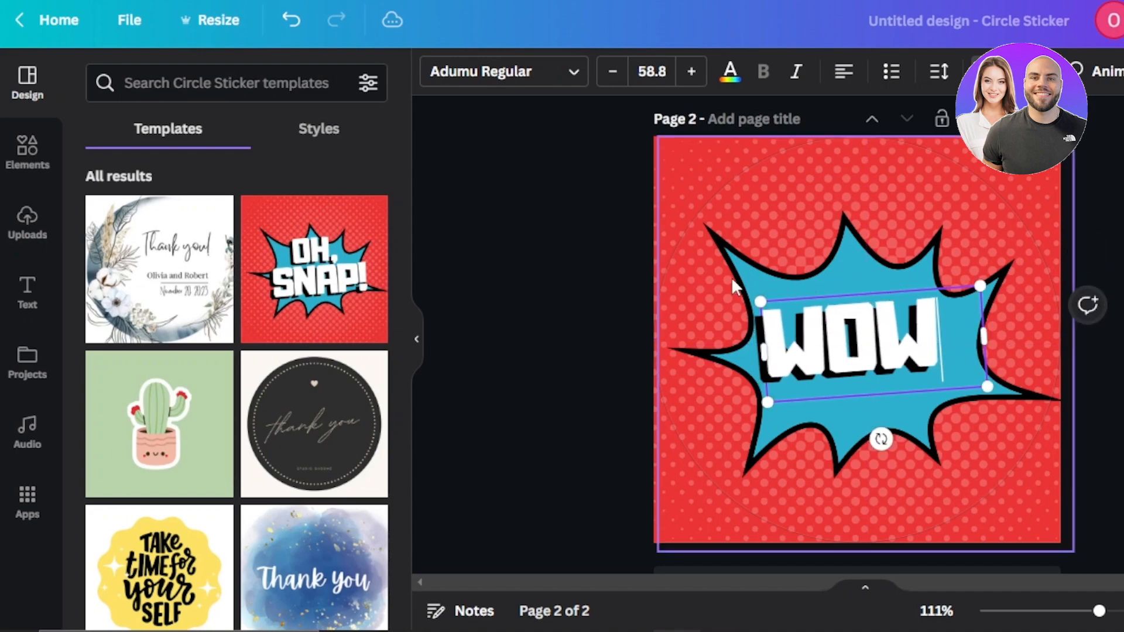
{"action": "left_click_drag", "start_coordinate": [754, 297], "coordinate": [654, 262]}
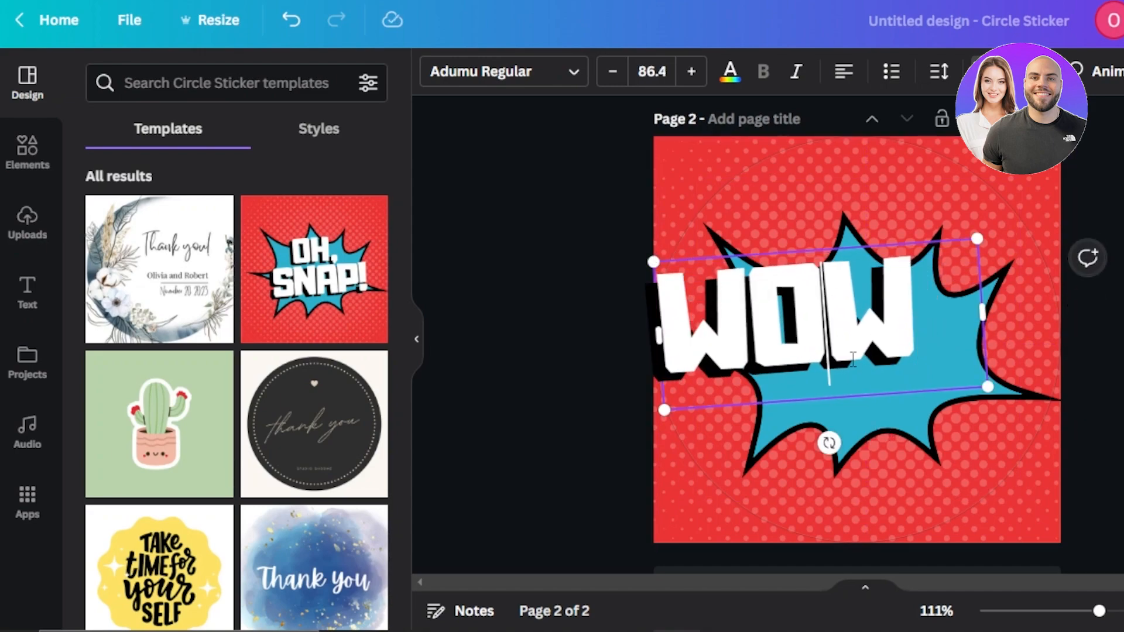
{"action": "left_click_drag", "start_coordinate": [871, 251], "coordinate": [918, 266]}
{"action": "key", "text": "Escape"}
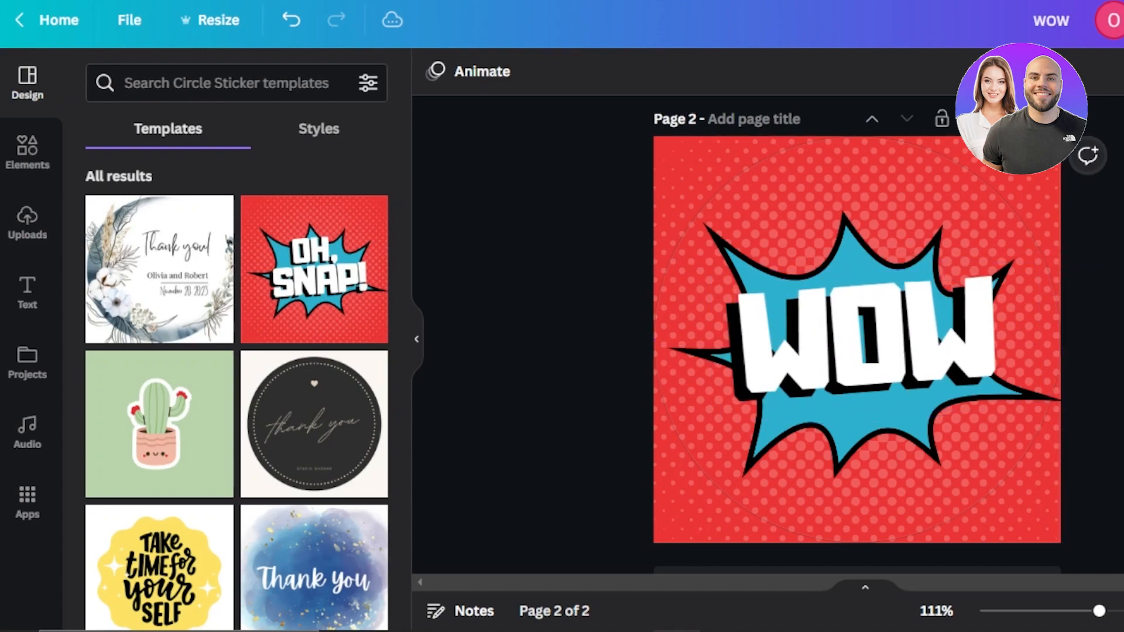
{"action": "left_click", "coordinate": [682, 168]}
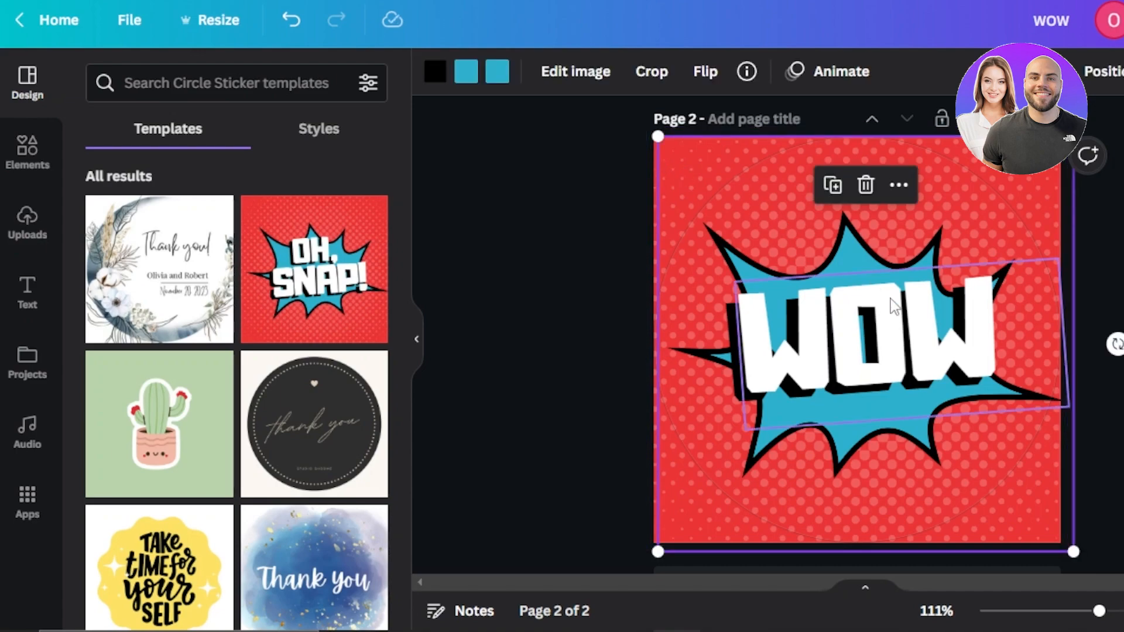
{"action": "scroll", "coordinate": [831, 272], "scroll_direction": "up", "scroll_amount": 7}
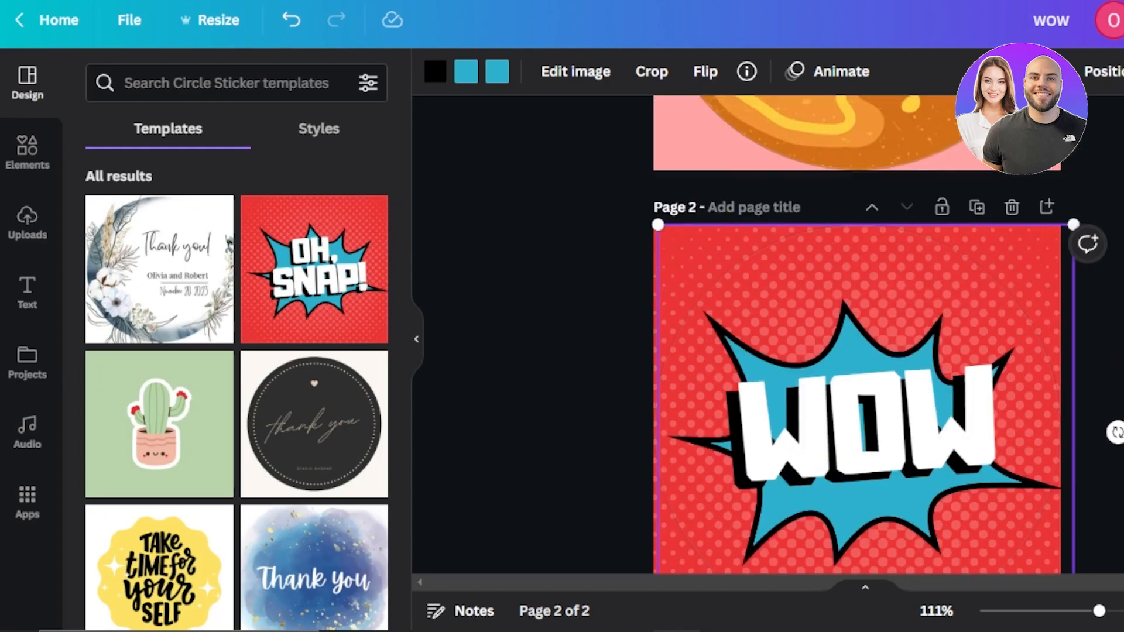
{"action": "scroll", "coordinate": [857, 328], "scroll_direction": "down", "scroll_amount": 4}
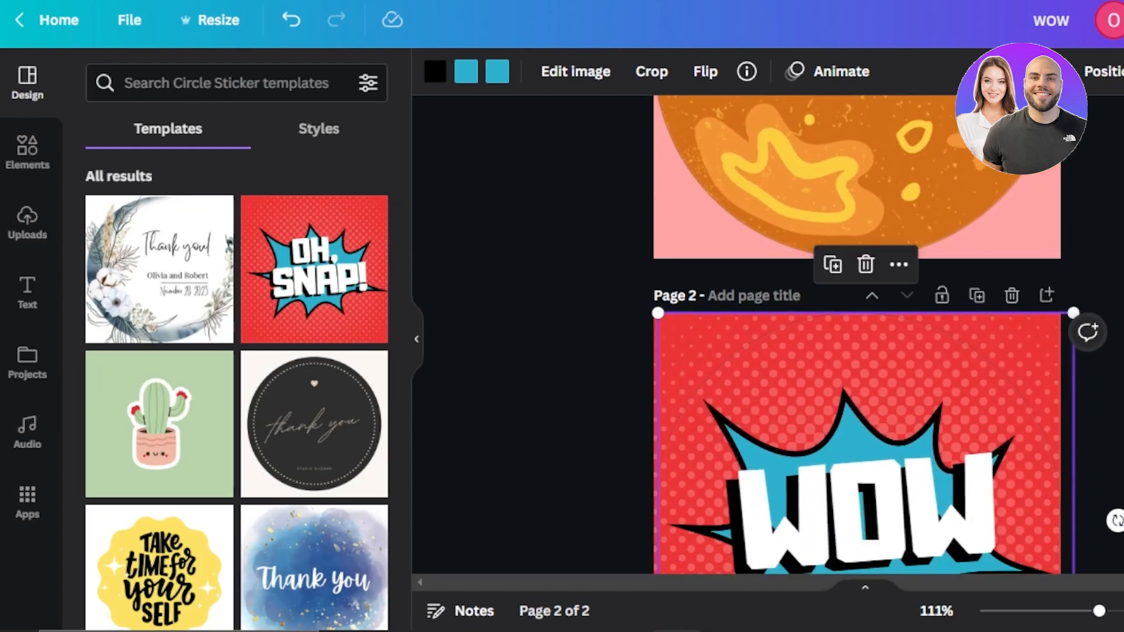
{"action": "scroll", "coordinate": [857, 328], "scroll_direction": "down", "scroll_amount": 3}
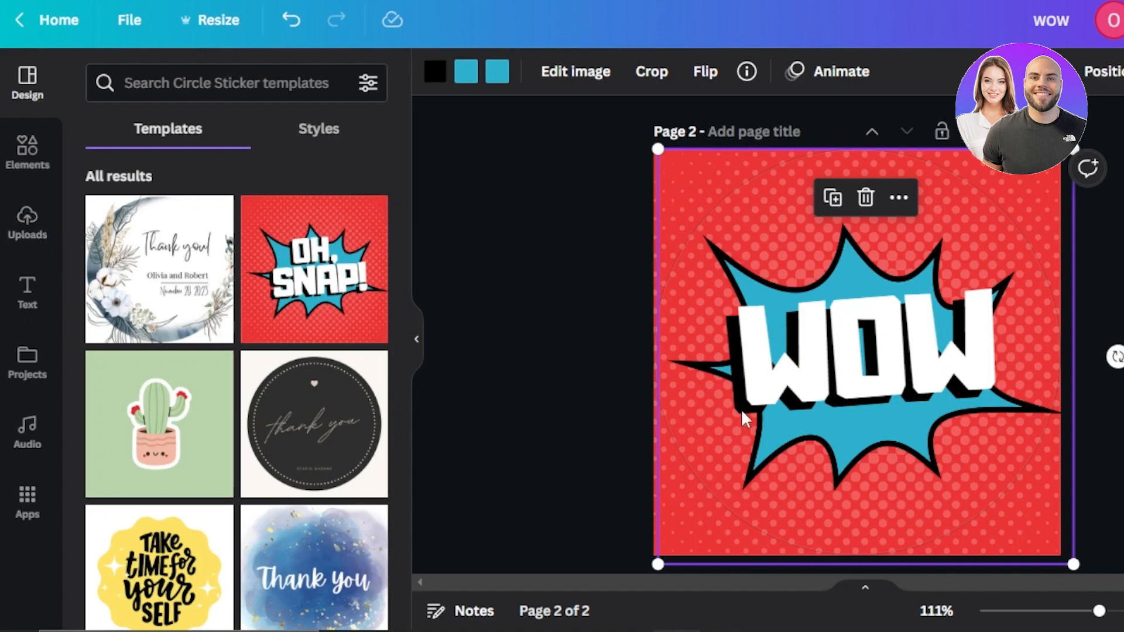
- Browse the fonts available for the "WOW" text, and return to the sticker templates without changing the font
{"action": "left_click", "coordinate": [835, 364]}
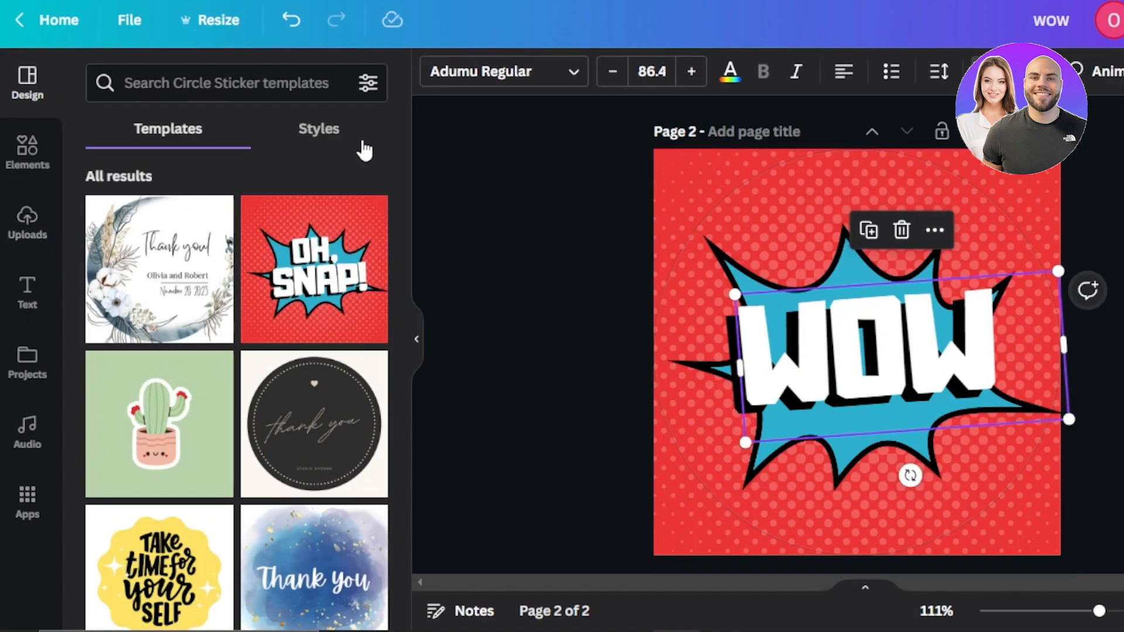
{"action": "left_click", "coordinate": [474, 82]}
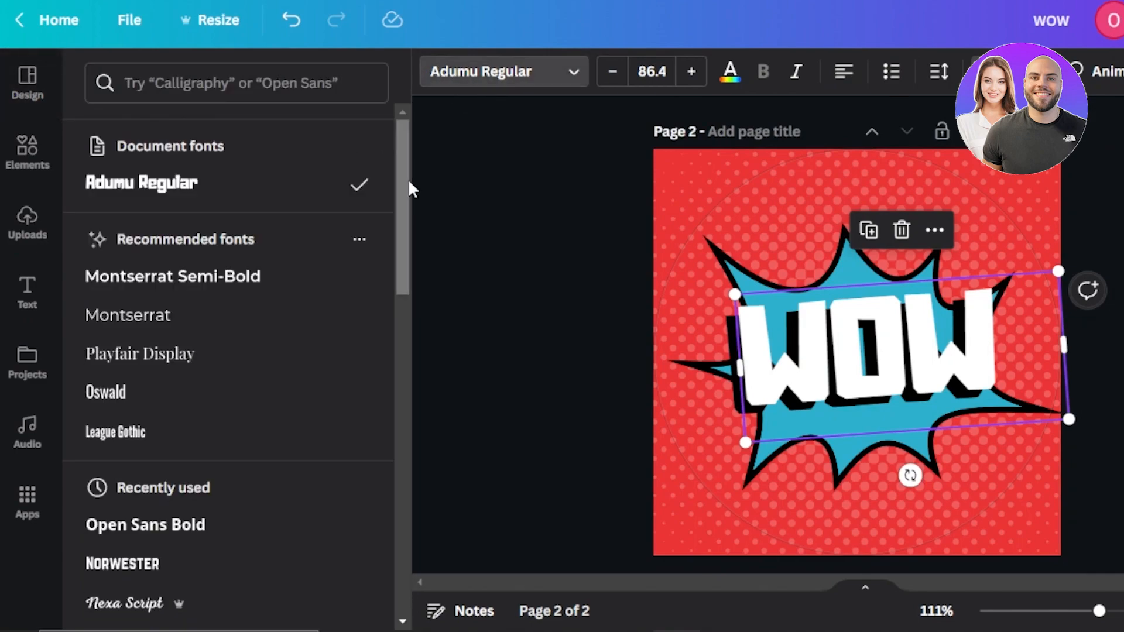
{"action": "left_click_drag", "start_coordinate": [403, 171], "coordinate": [393, 519]}
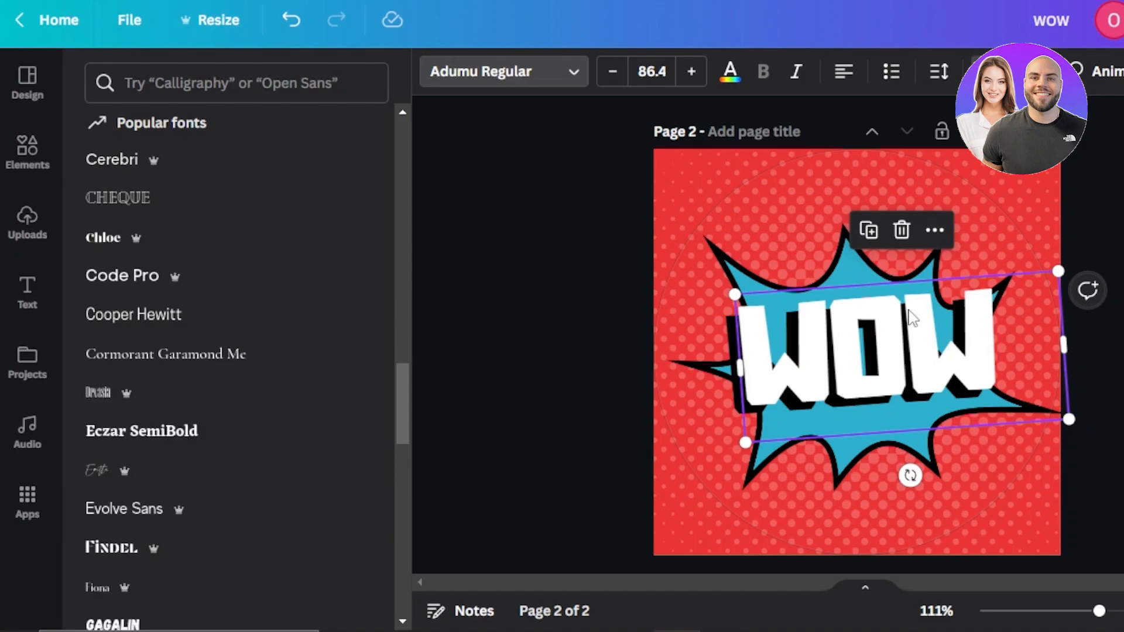
{"action": "scroll", "coordinate": [857, 334], "scroll_direction": "up", "scroll_amount": 5}
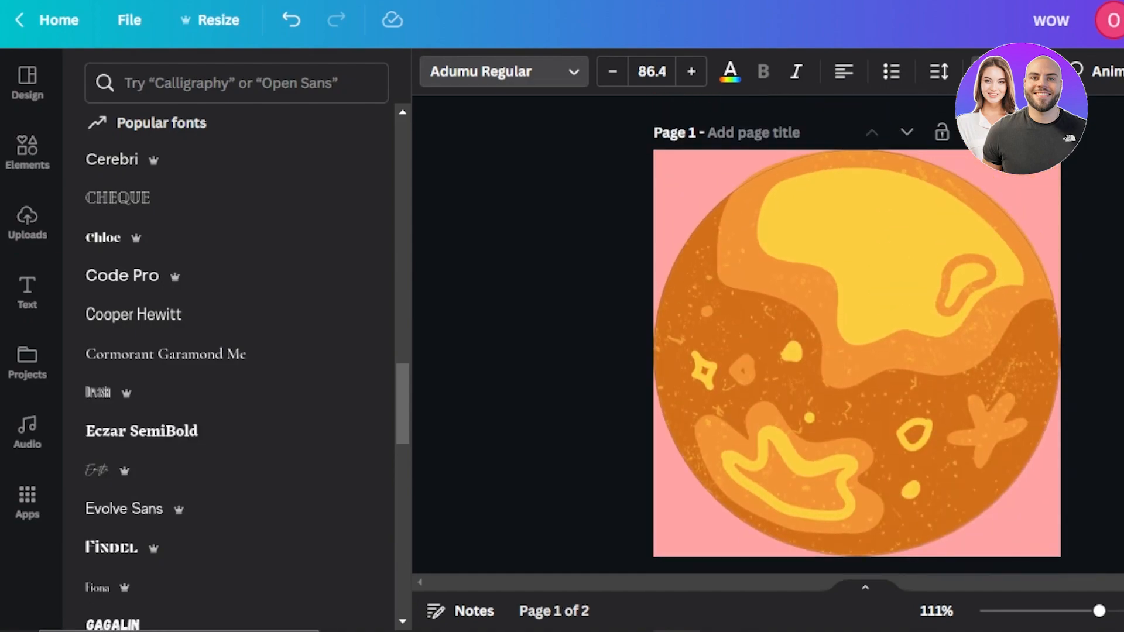
{"action": "scroll", "coordinate": [857, 334], "scroll_direction": "down", "scroll_amount": 5}
{"action": "left_click", "coordinate": [27, 85]}
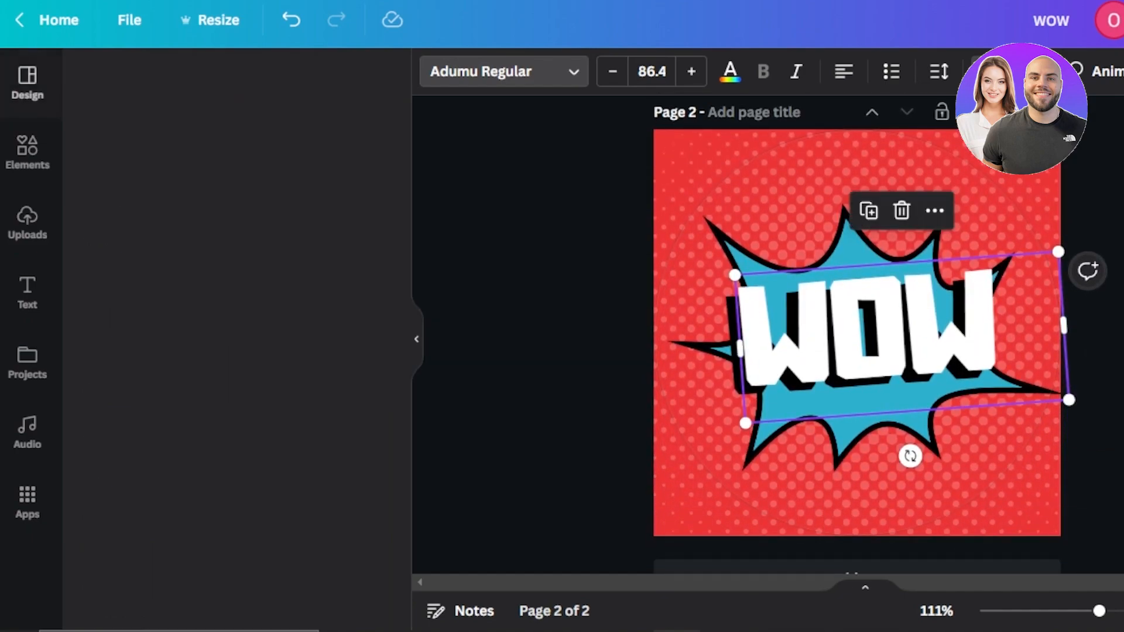
- Set up a download of the design with only page 2 selected and PDF Print as the file type
{"action": "scroll", "coordinate": [858, 334], "scroll_direction": "up", "scroll_amount": 3}
{"action": "scroll", "coordinate": [778, 351], "scroll_direction": "up", "scroll_amount": 1}
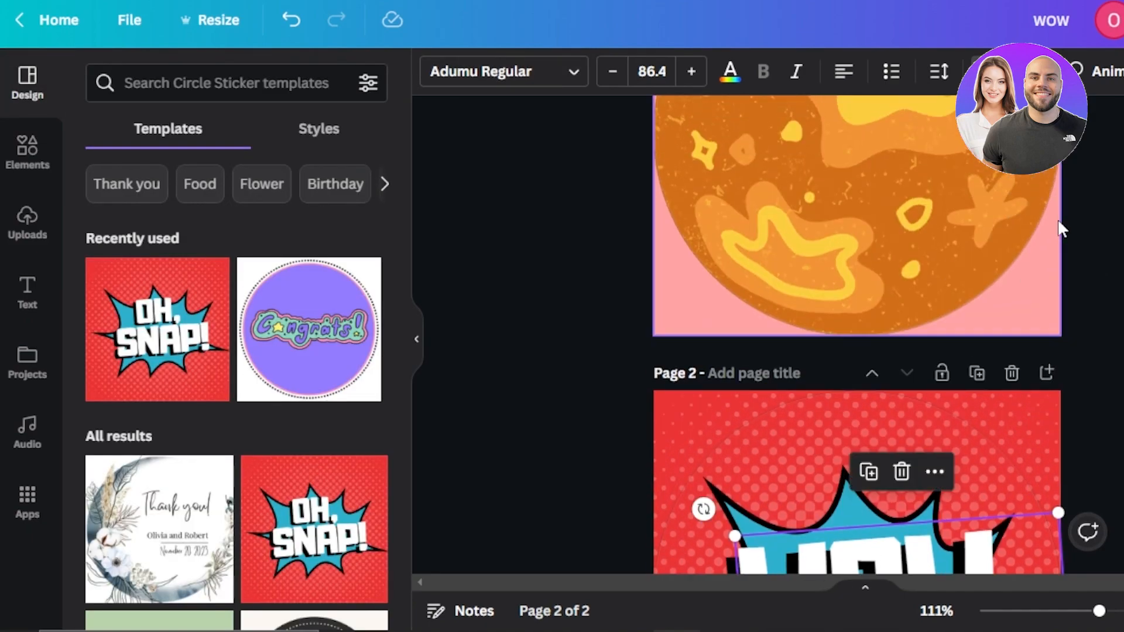
{"action": "scroll", "coordinate": [858, 333], "scroll_direction": "up", "scroll_amount": 4}
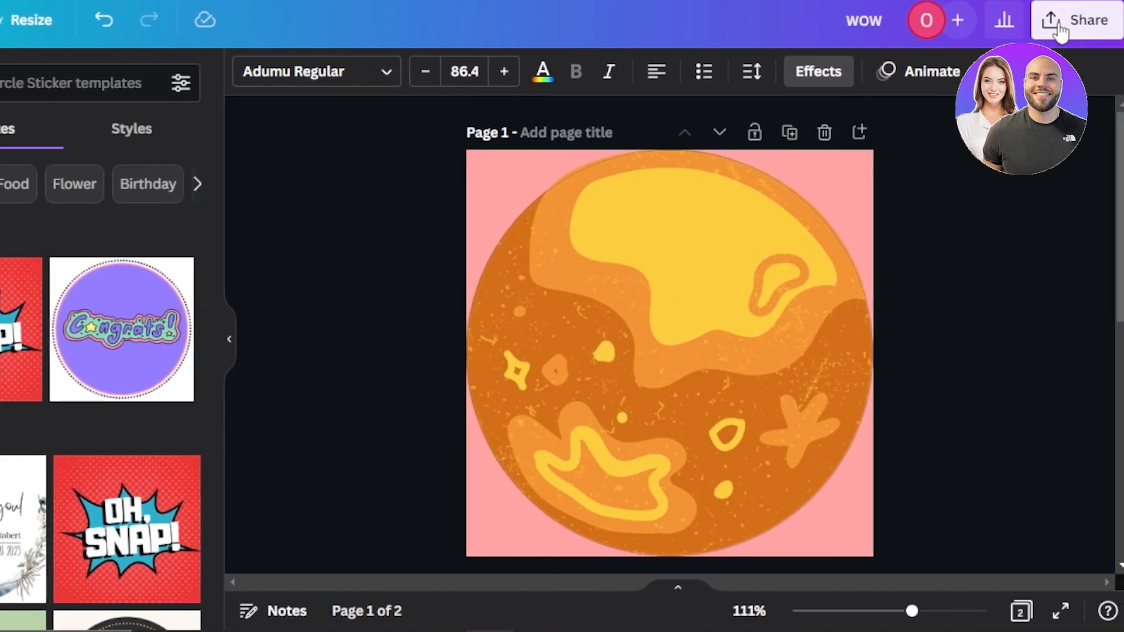
{"action": "left_click", "coordinate": [1077, 20]}
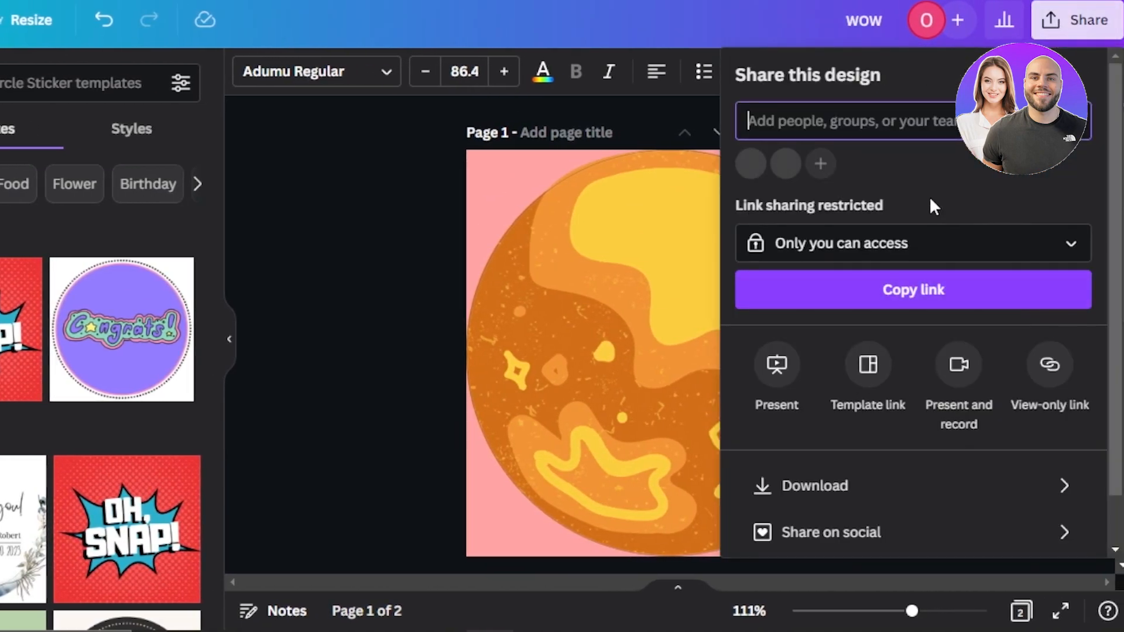
{"action": "left_click", "coordinate": [816, 497]}
{"action": "left_click", "coordinate": [793, 374]}
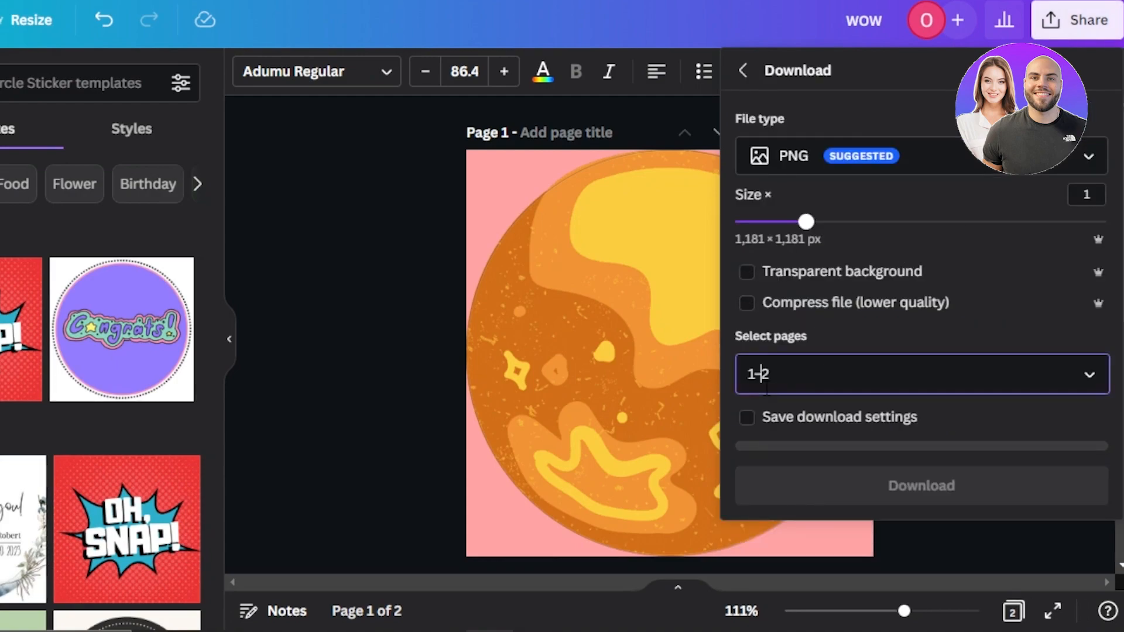
{"action": "left_click", "coordinate": [745, 390]}
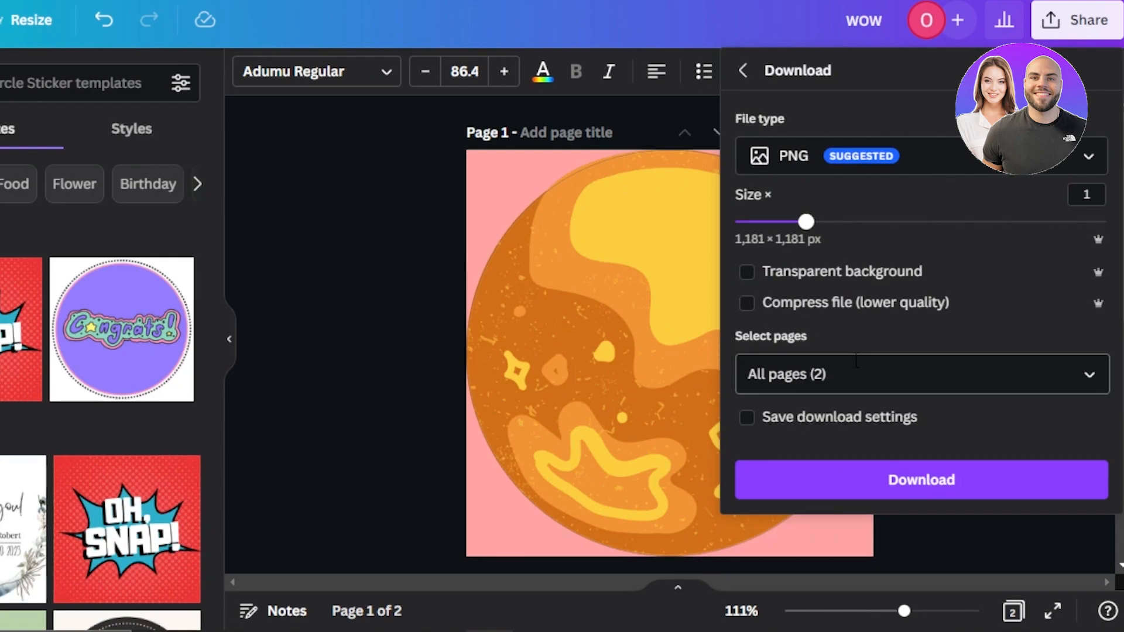
{"action": "left_click", "coordinate": [863, 375]}
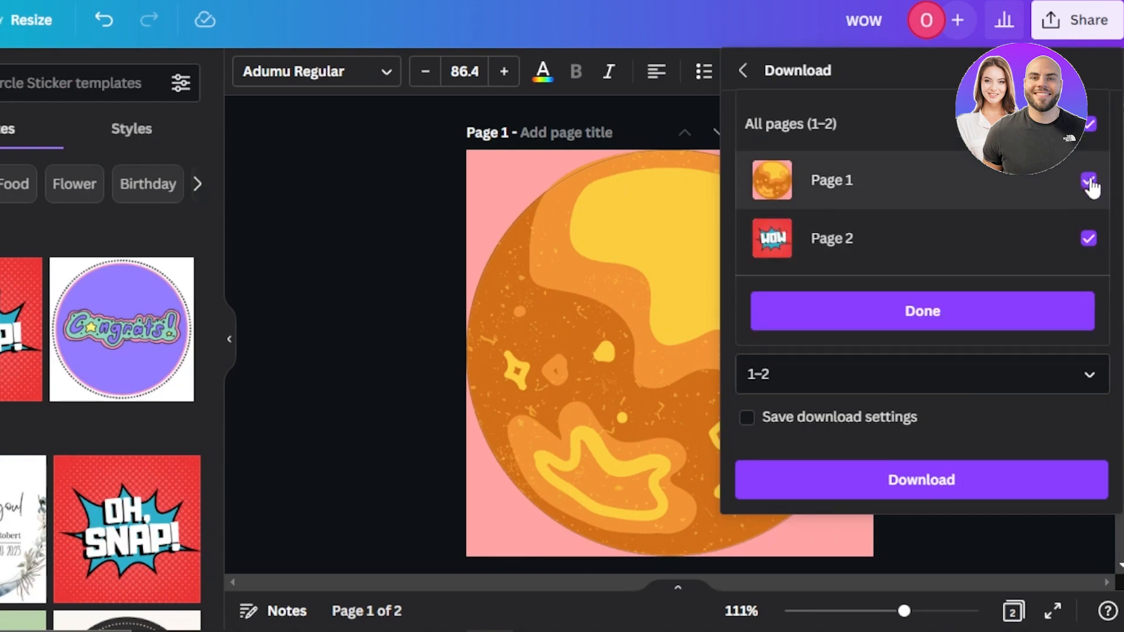
{"action": "left_click", "coordinate": [1089, 182]}
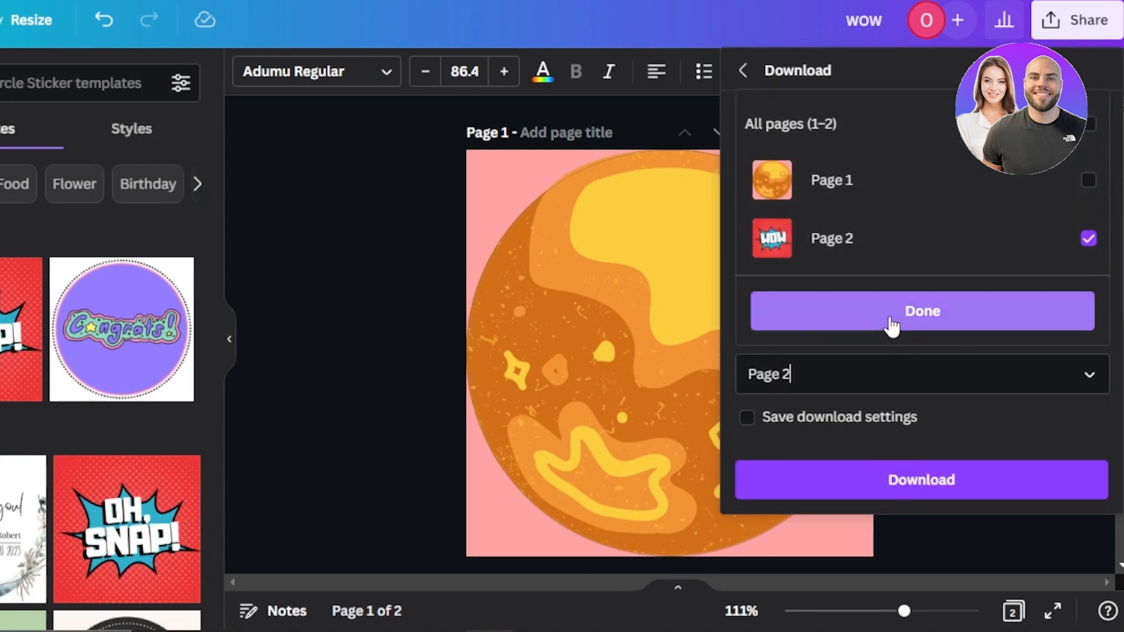
{"action": "left_click", "coordinate": [894, 316]}
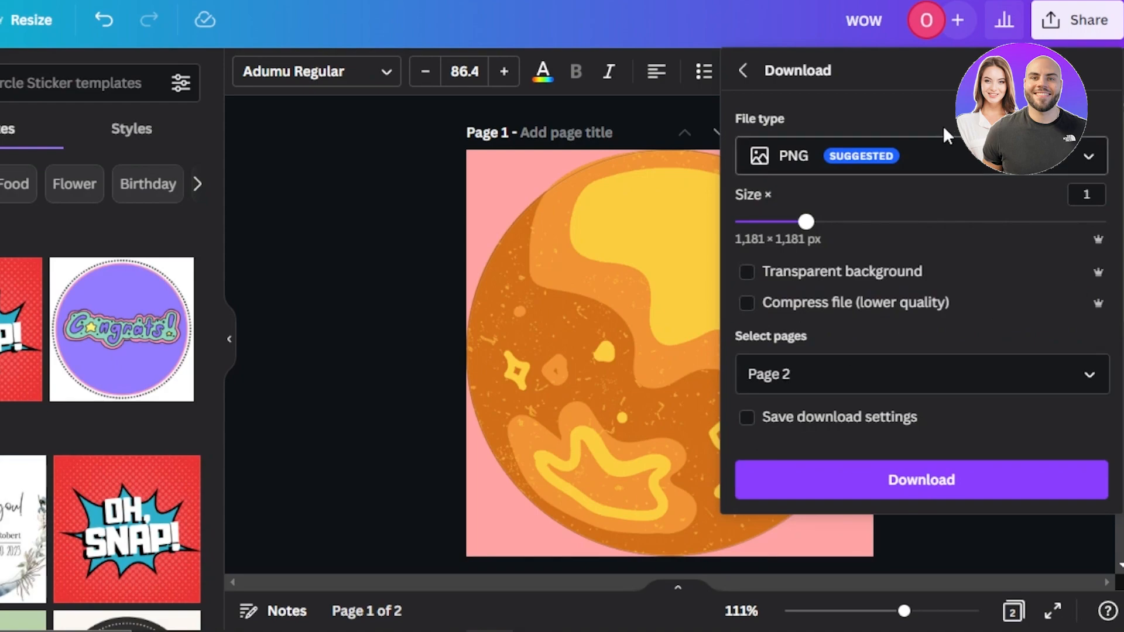
{"action": "left_click", "coordinate": [933, 168]}
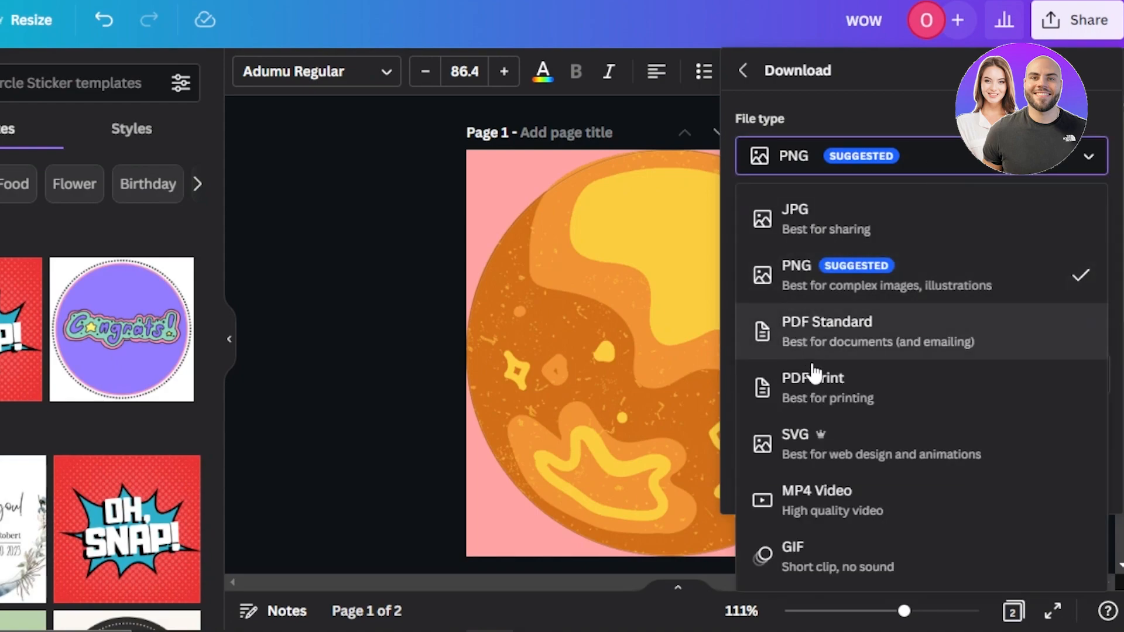
{"action": "left_click", "coordinate": [807, 389]}
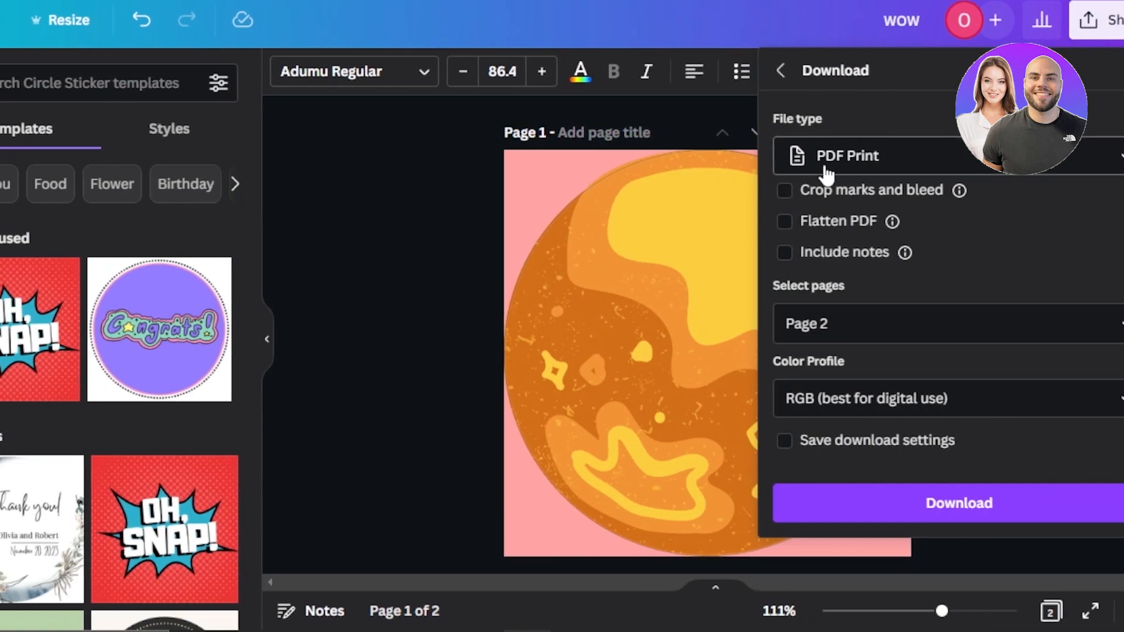
- Switch to Etsy and look through the listings in the "stickers" search results
{"action": "left_click", "coordinate": [816, 507]}
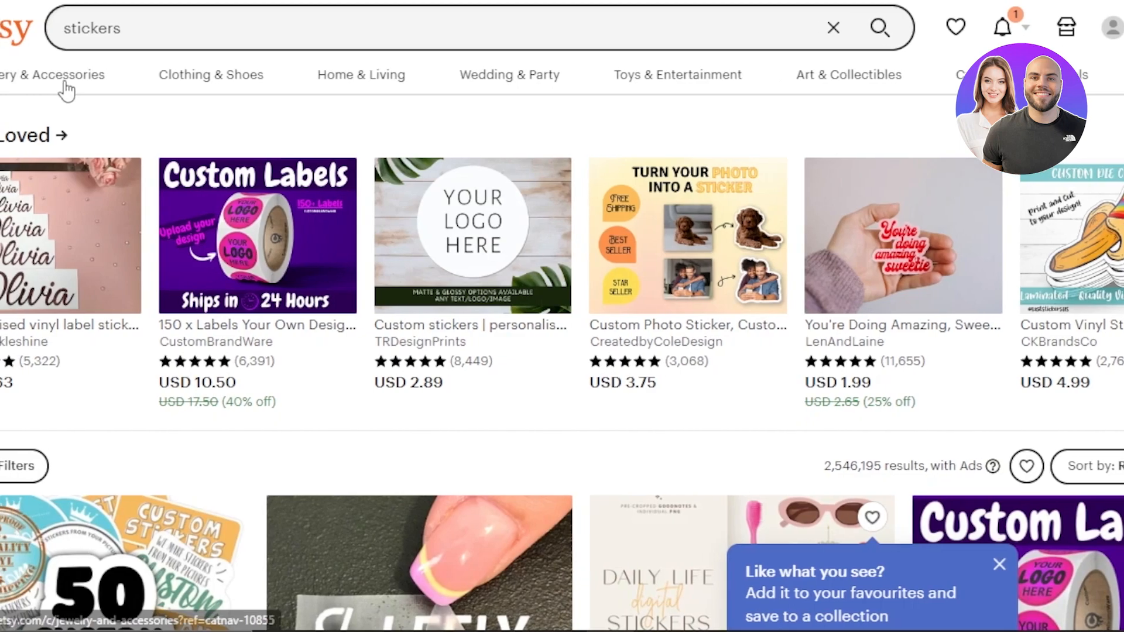
{"action": "scroll", "coordinate": [562, 316], "scroll_direction": "down", "scroll_amount": 6}
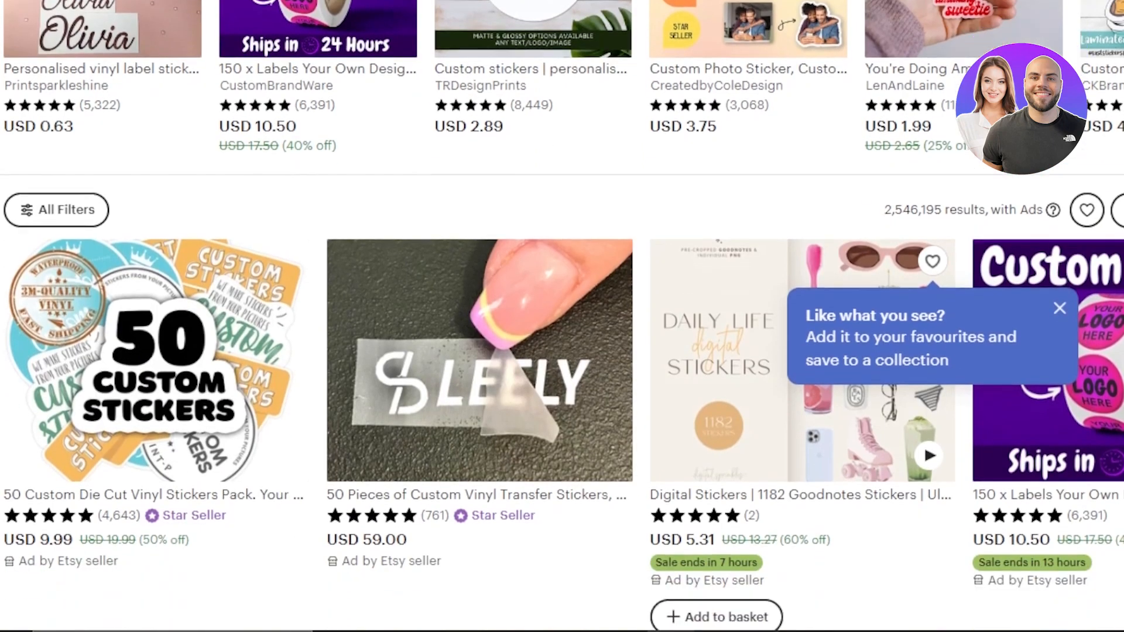
{"action": "scroll", "coordinate": [561, 316], "scroll_direction": "down", "scroll_amount": 6}
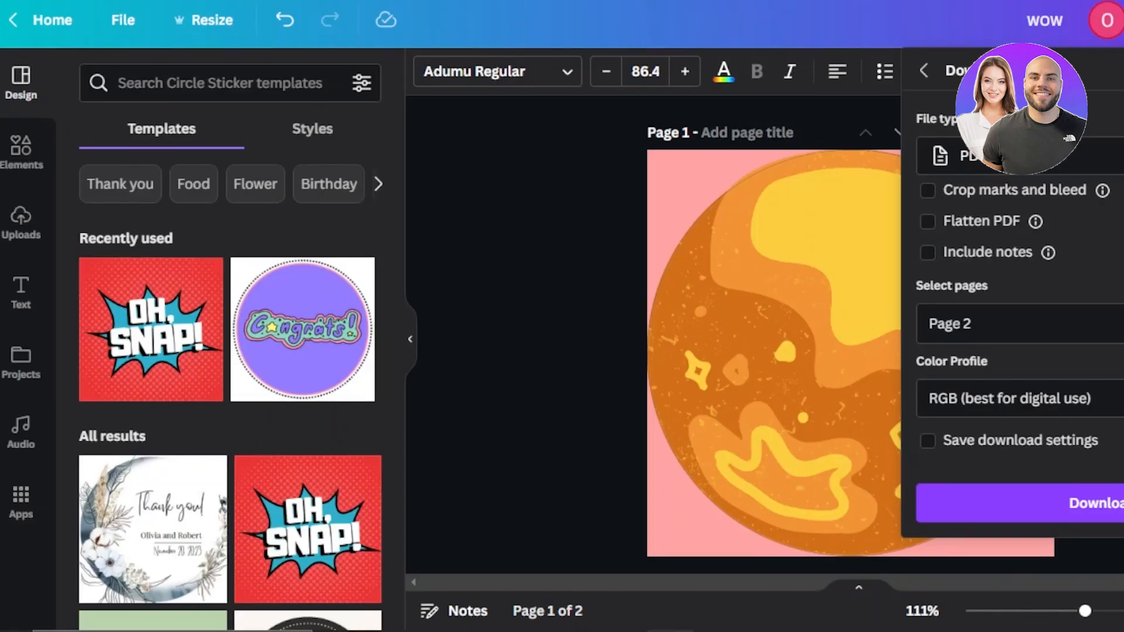
- Return to the Canva design, close the download settings and view the "WOW" sticker on page 2
{"action": "left_click", "coordinate": [552, 221]}
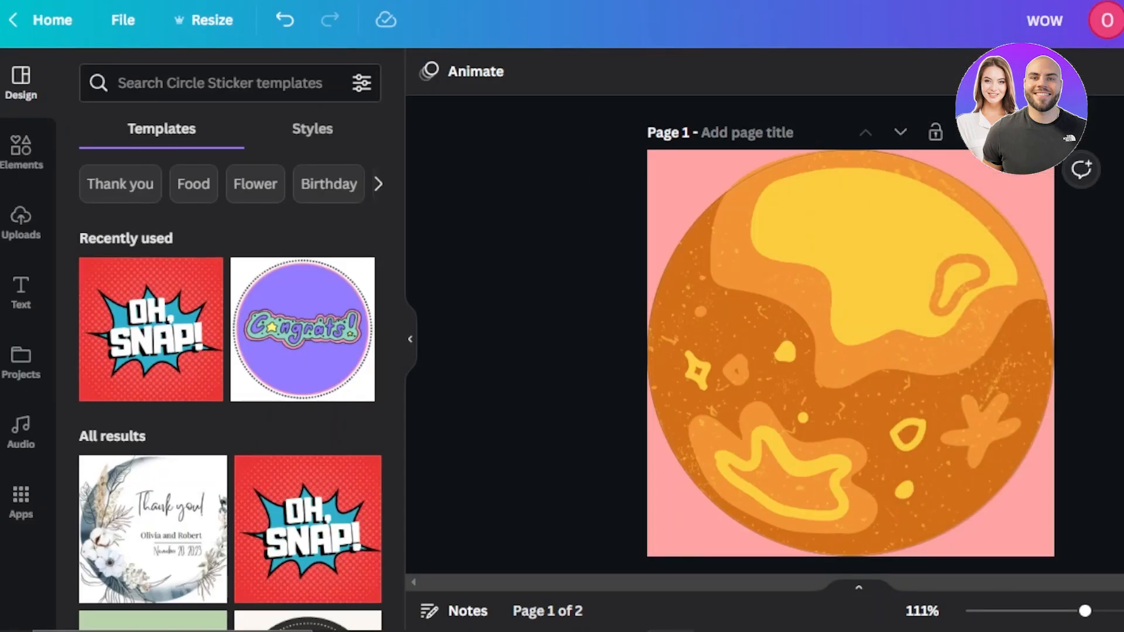
{"action": "scroll", "coordinate": [848, 334], "scroll_direction": "down", "scroll_amount": 8}
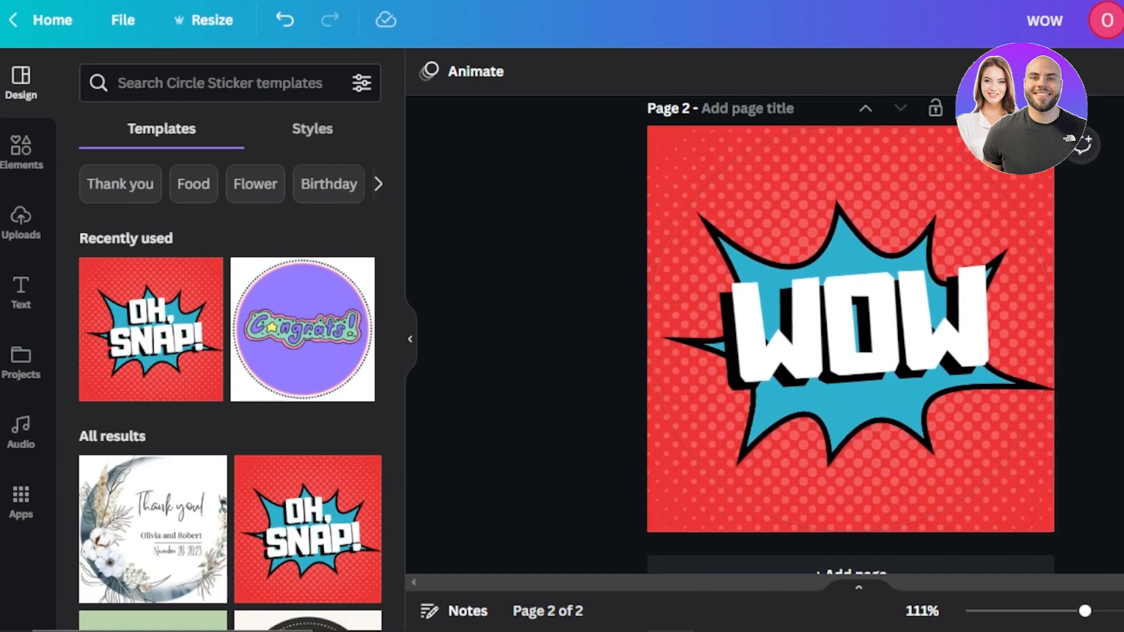